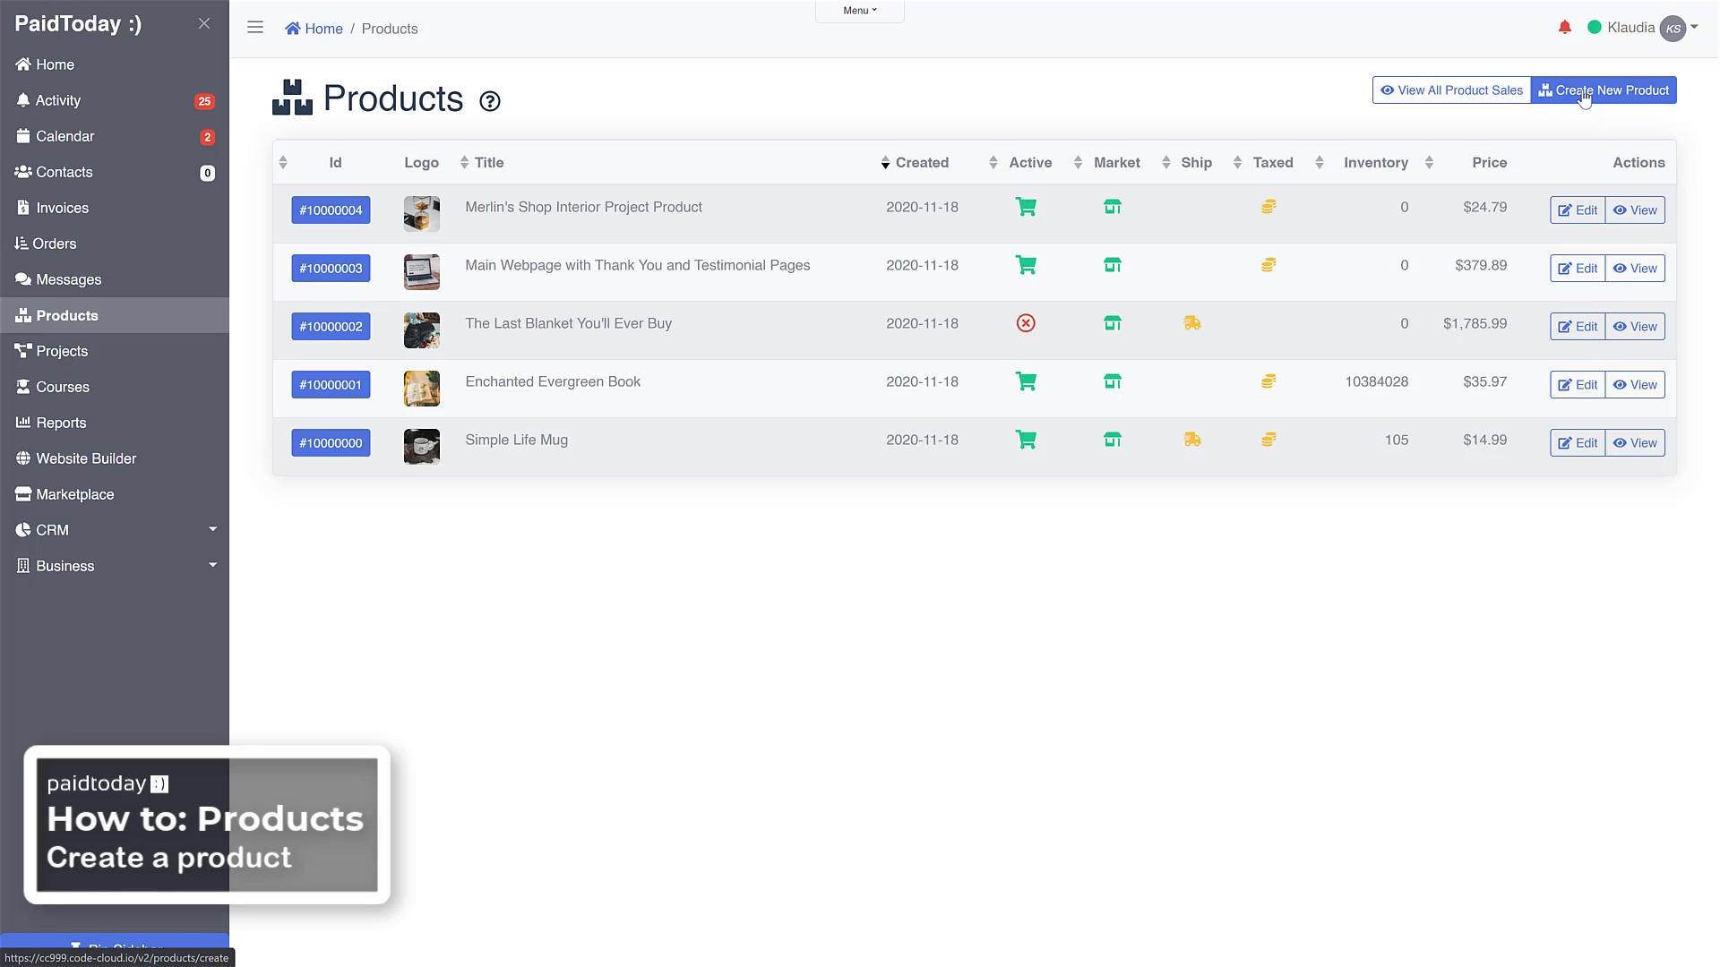
# Start a new product and title it "My New Hat"
pyautogui.click(1584, 98)
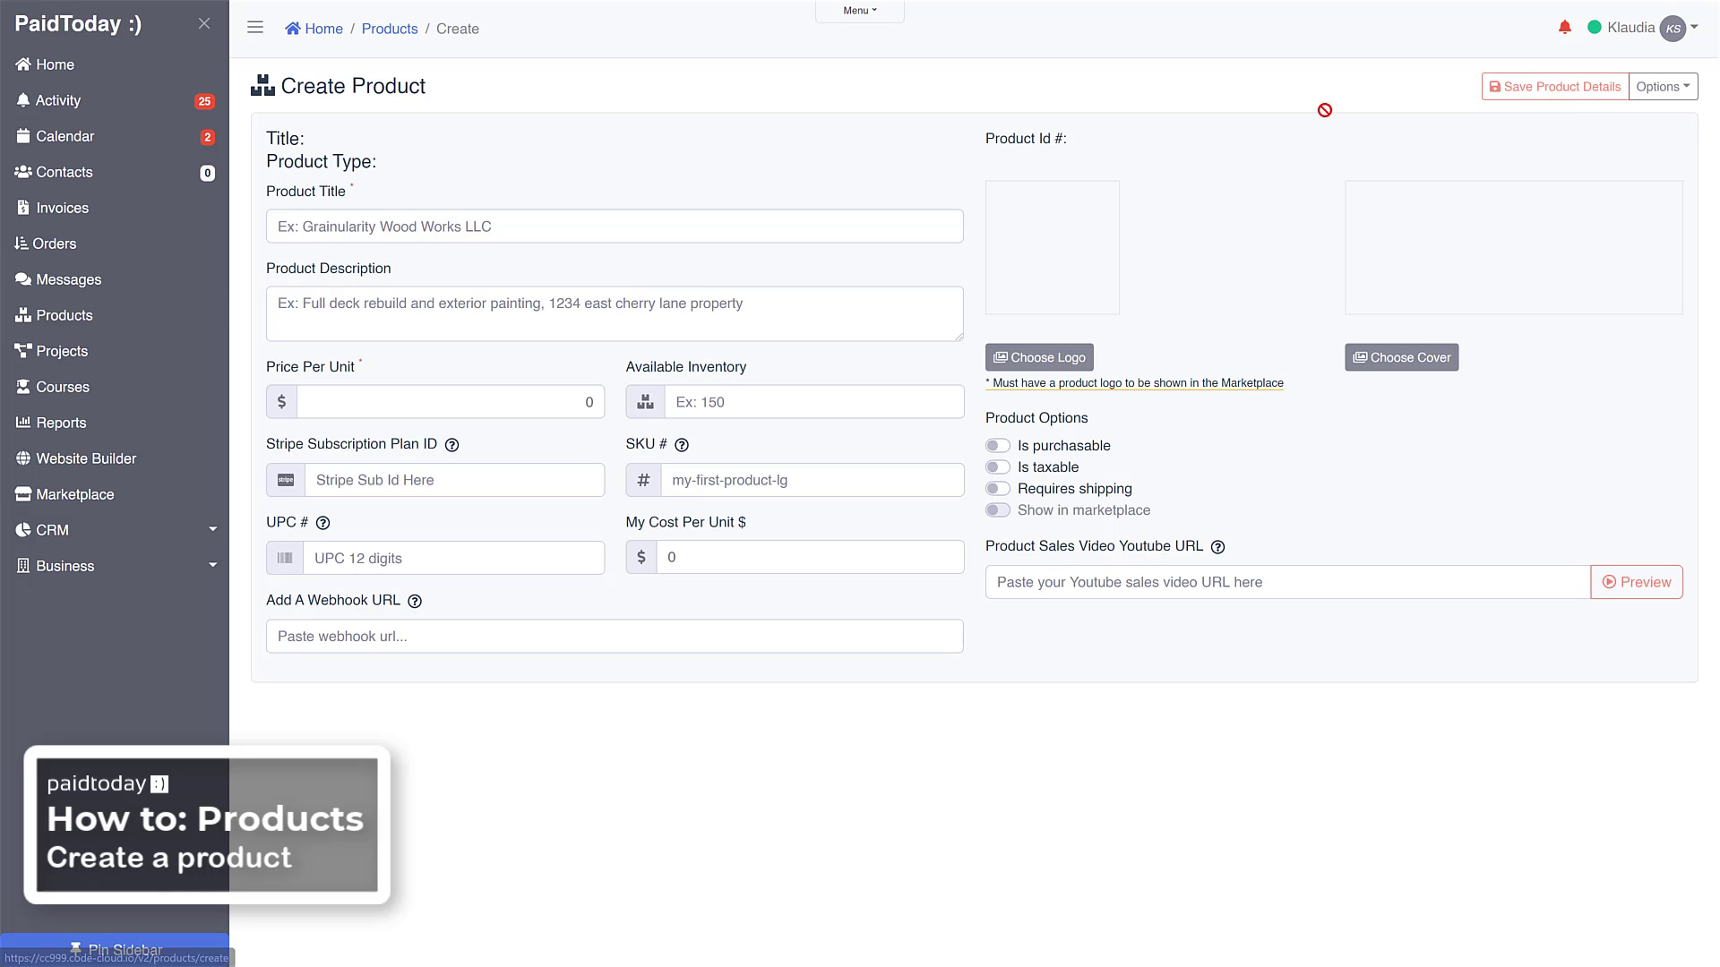
pyautogui.click(415, 224)
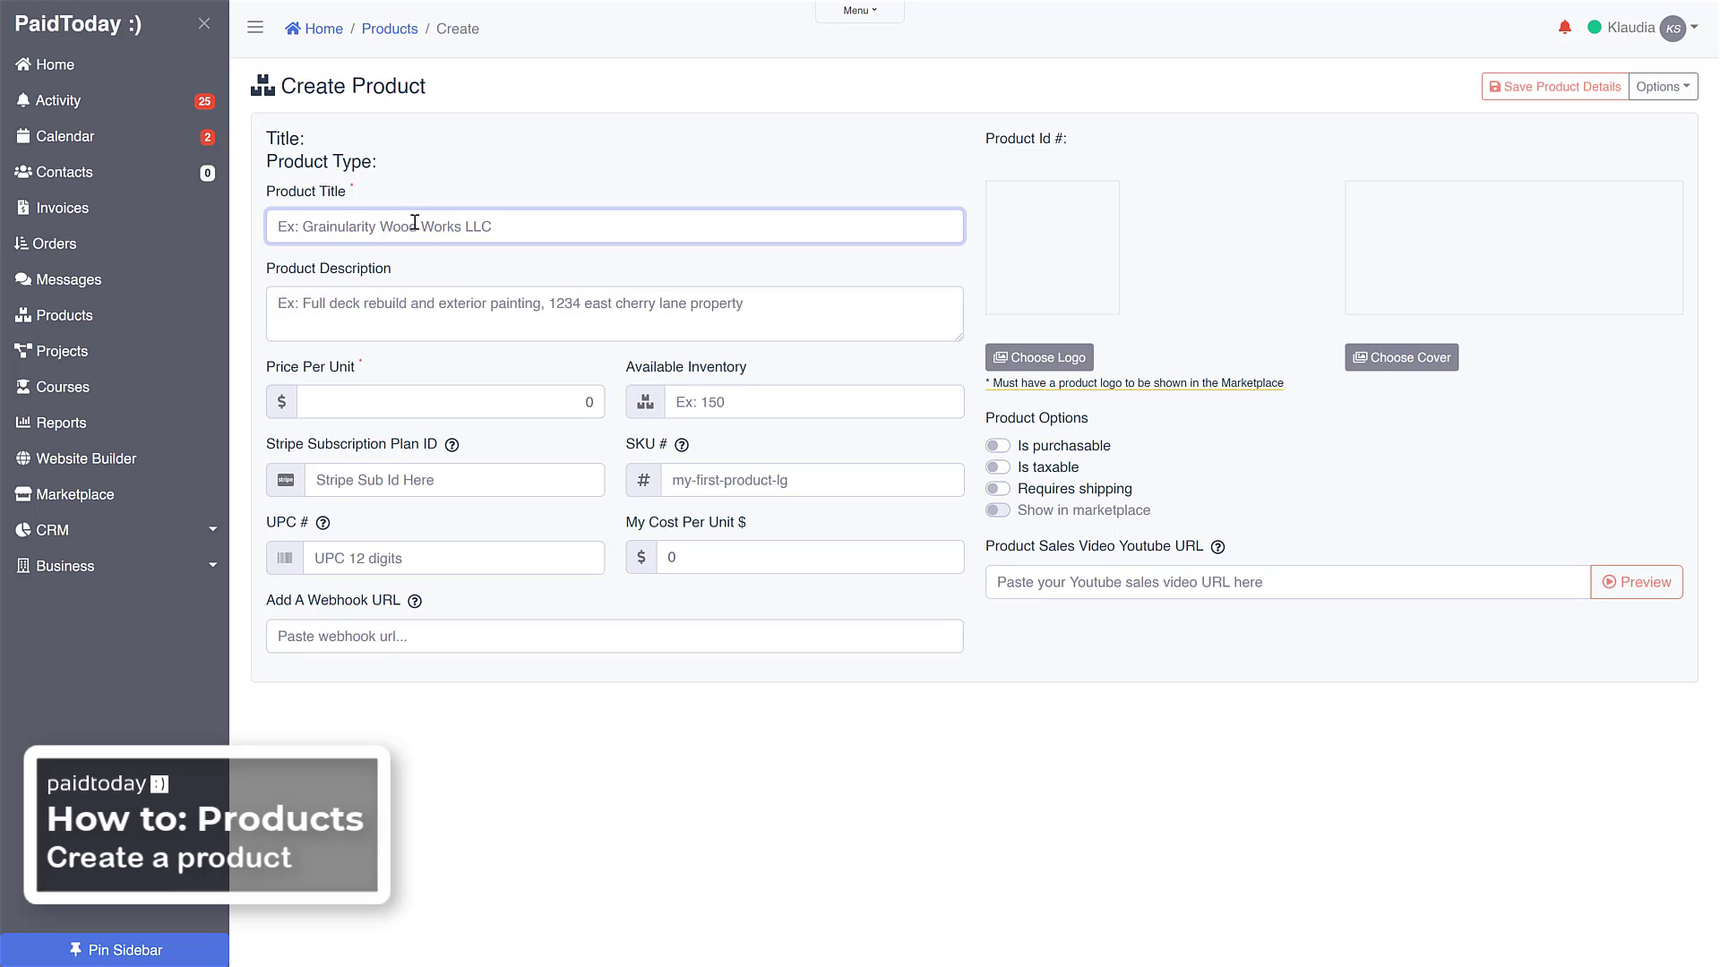
pyautogui.write('M')
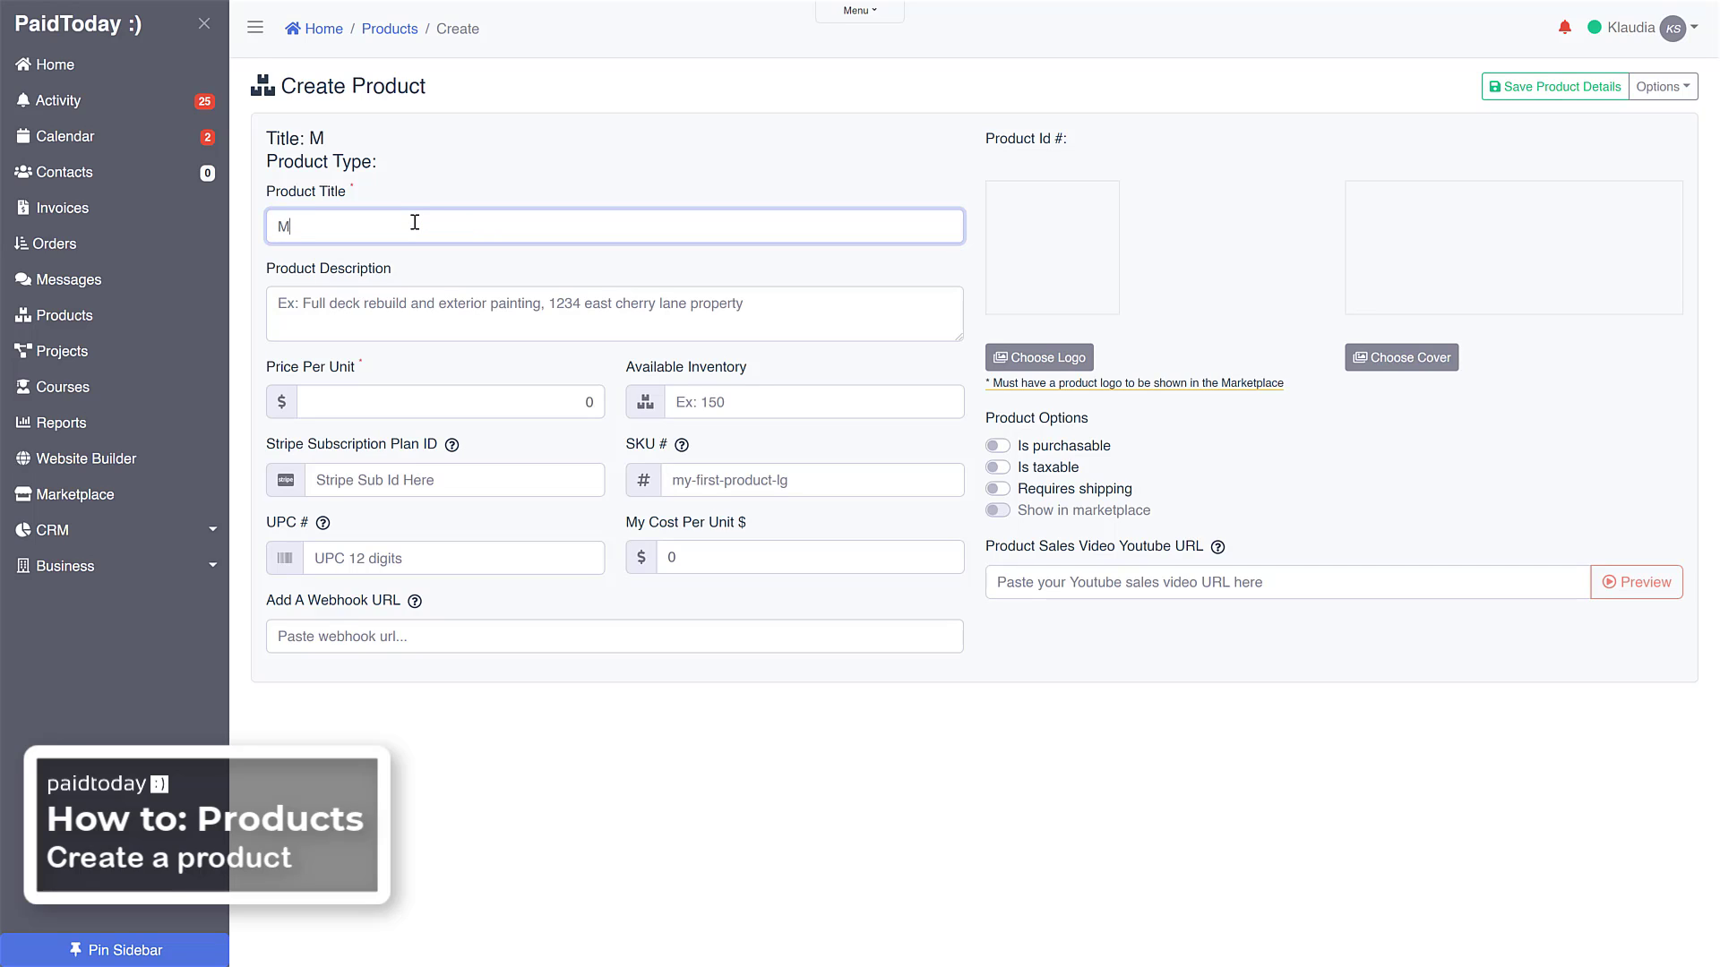
pyautogui.write('y New Hat')
# Enter "My new hat description goes here" as the product description
pyautogui.press('Tab')
pyautogui.write('M')
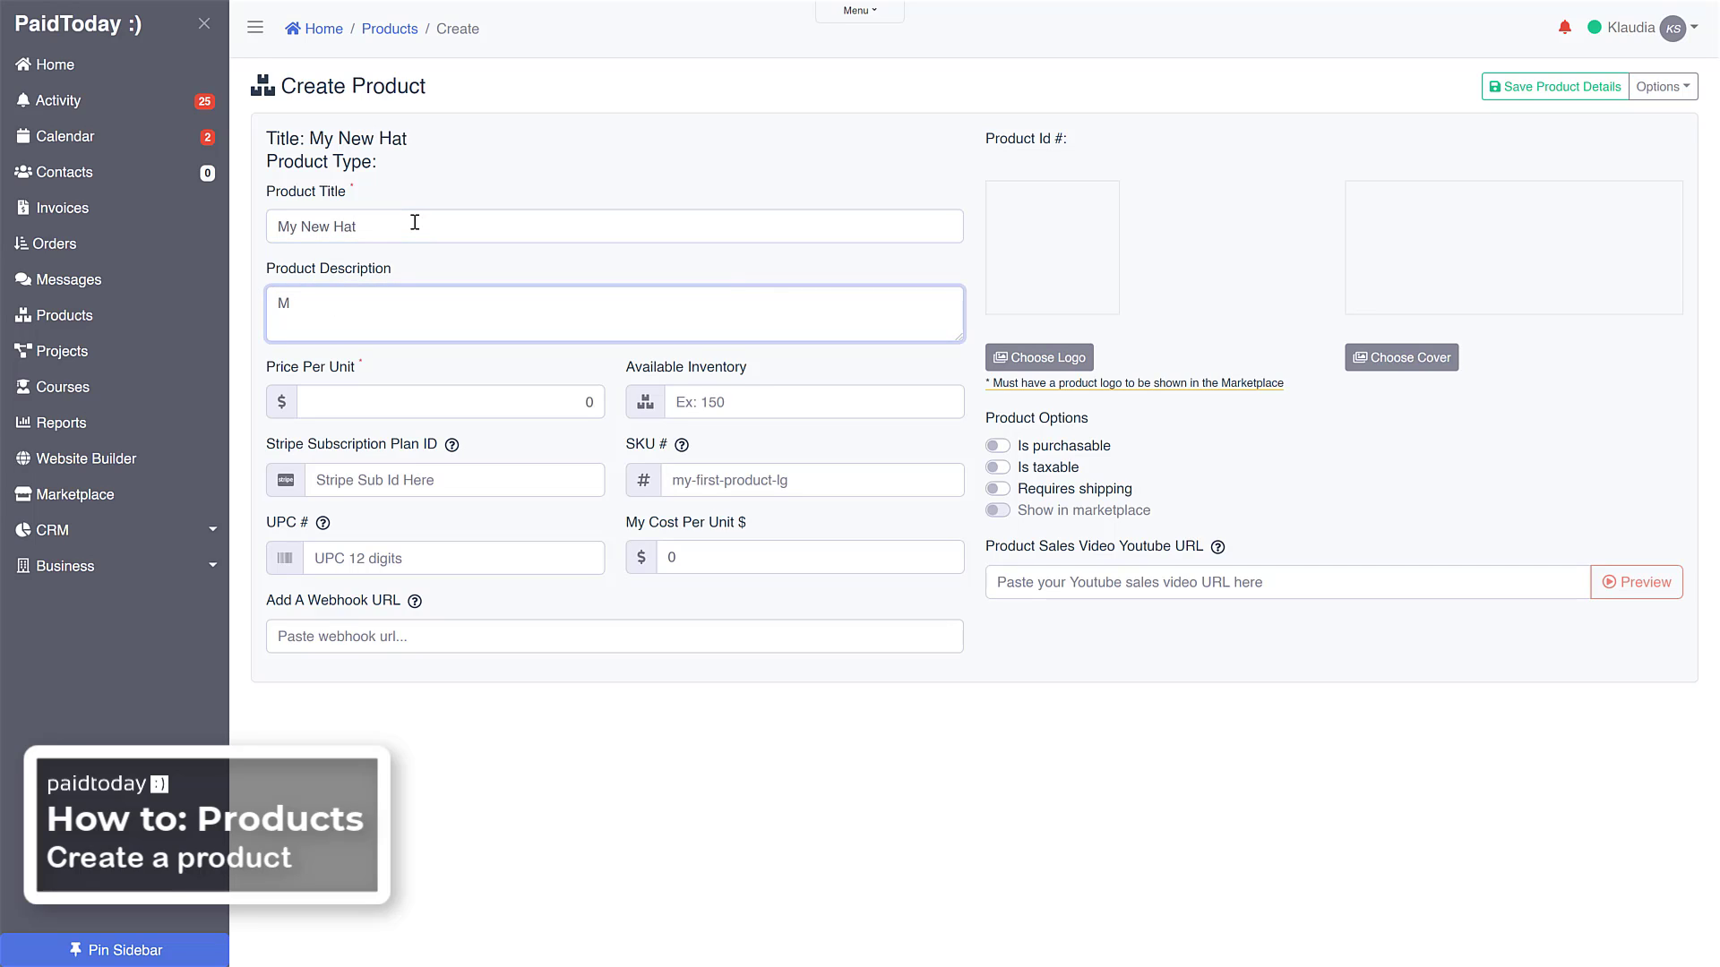
pyautogui.write('y new had')
pyautogui.press('BackSpace')
pyautogui.press('BackSpace')
pyautogui.write('t description goes here')
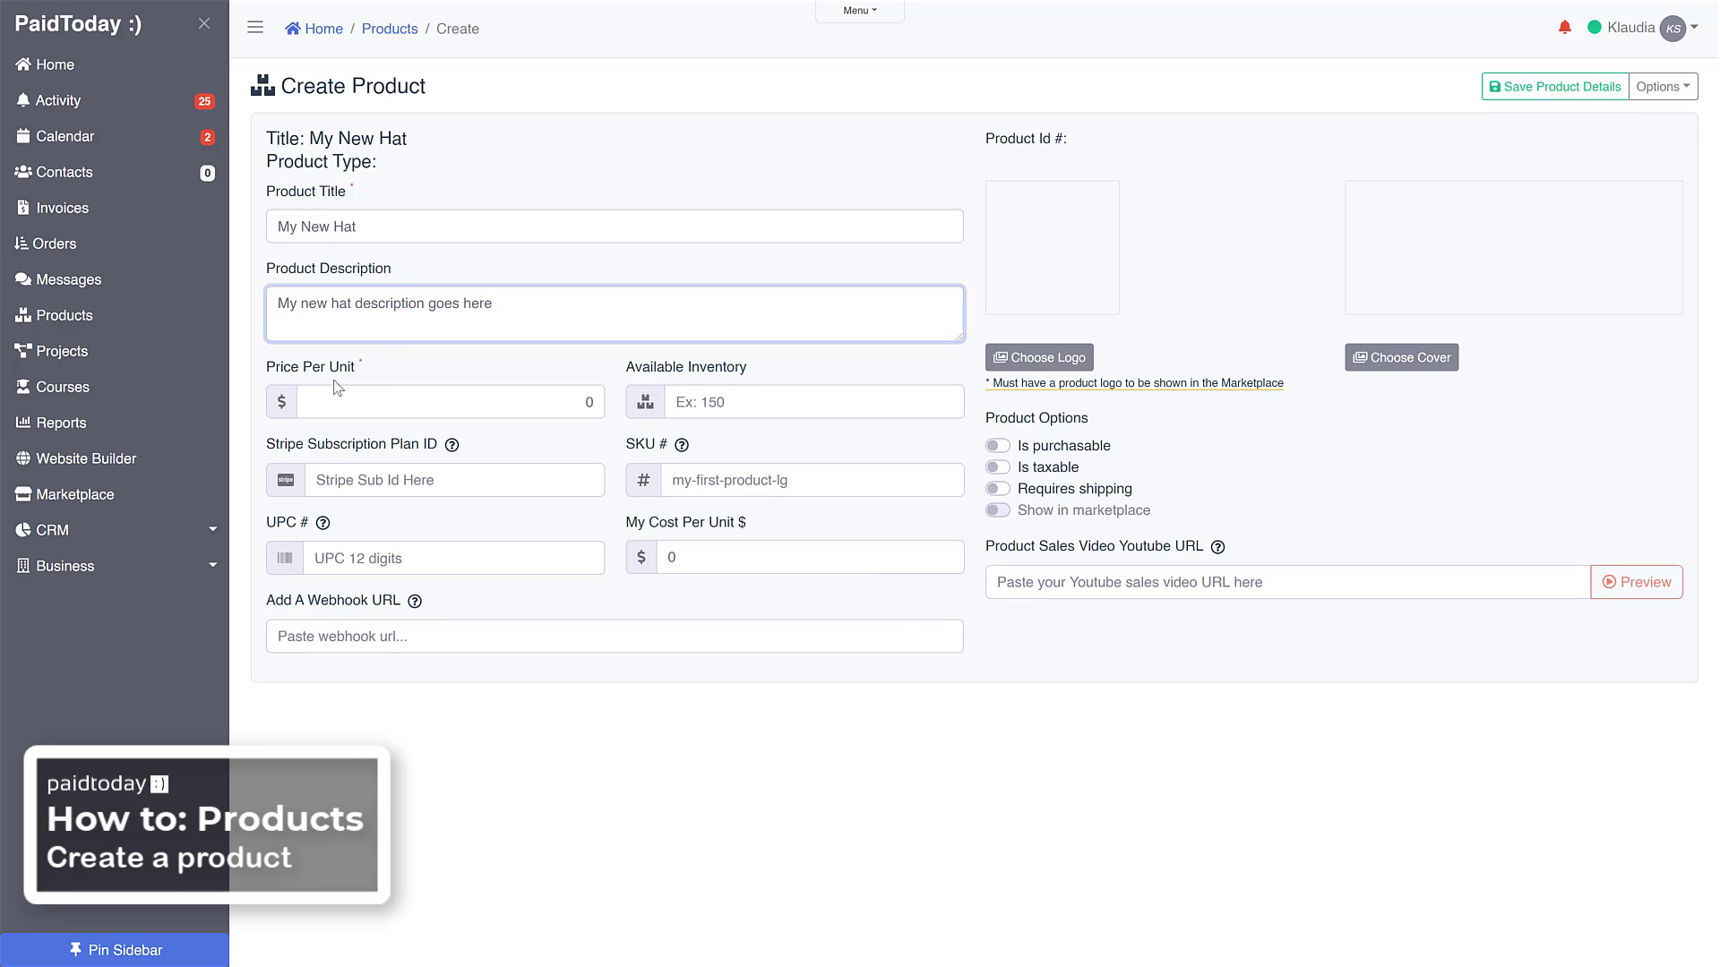
# Set the price per unit to $35 and the available inventory to 25
pyautogui.click(404, 405)
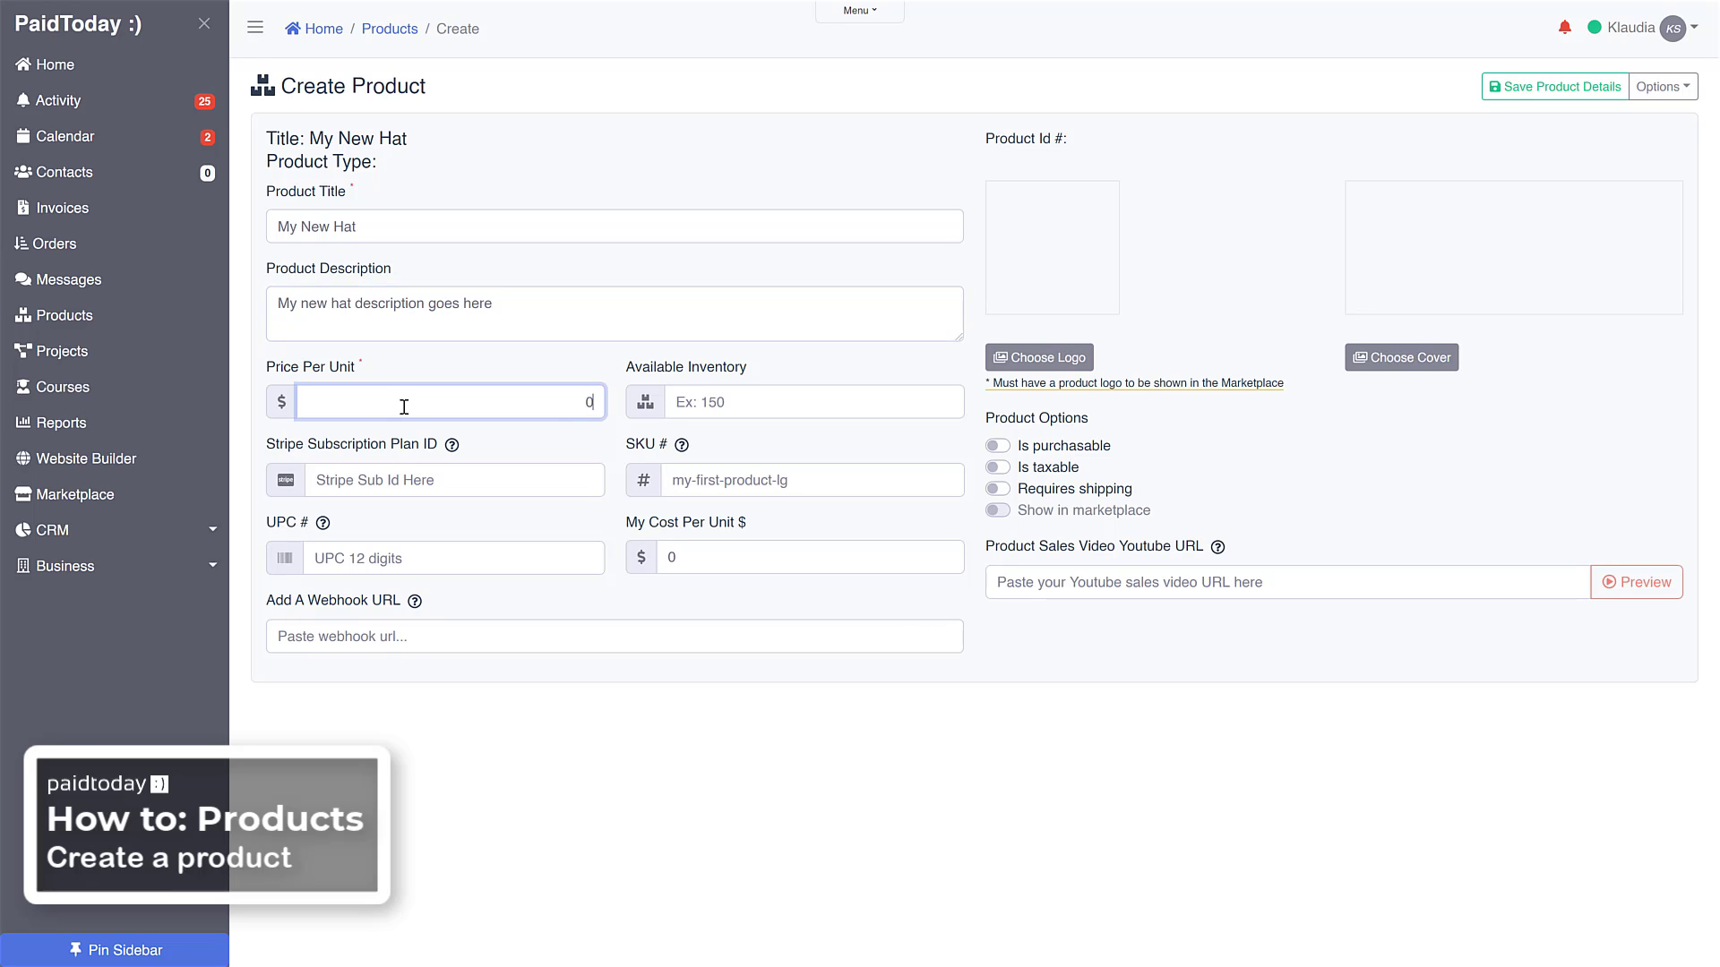
pyautogui.write('99.99')
pyautogui.hotkey('ctrl', 'a')
pyautogui.write('35')
pyautogui.click(761, 399)
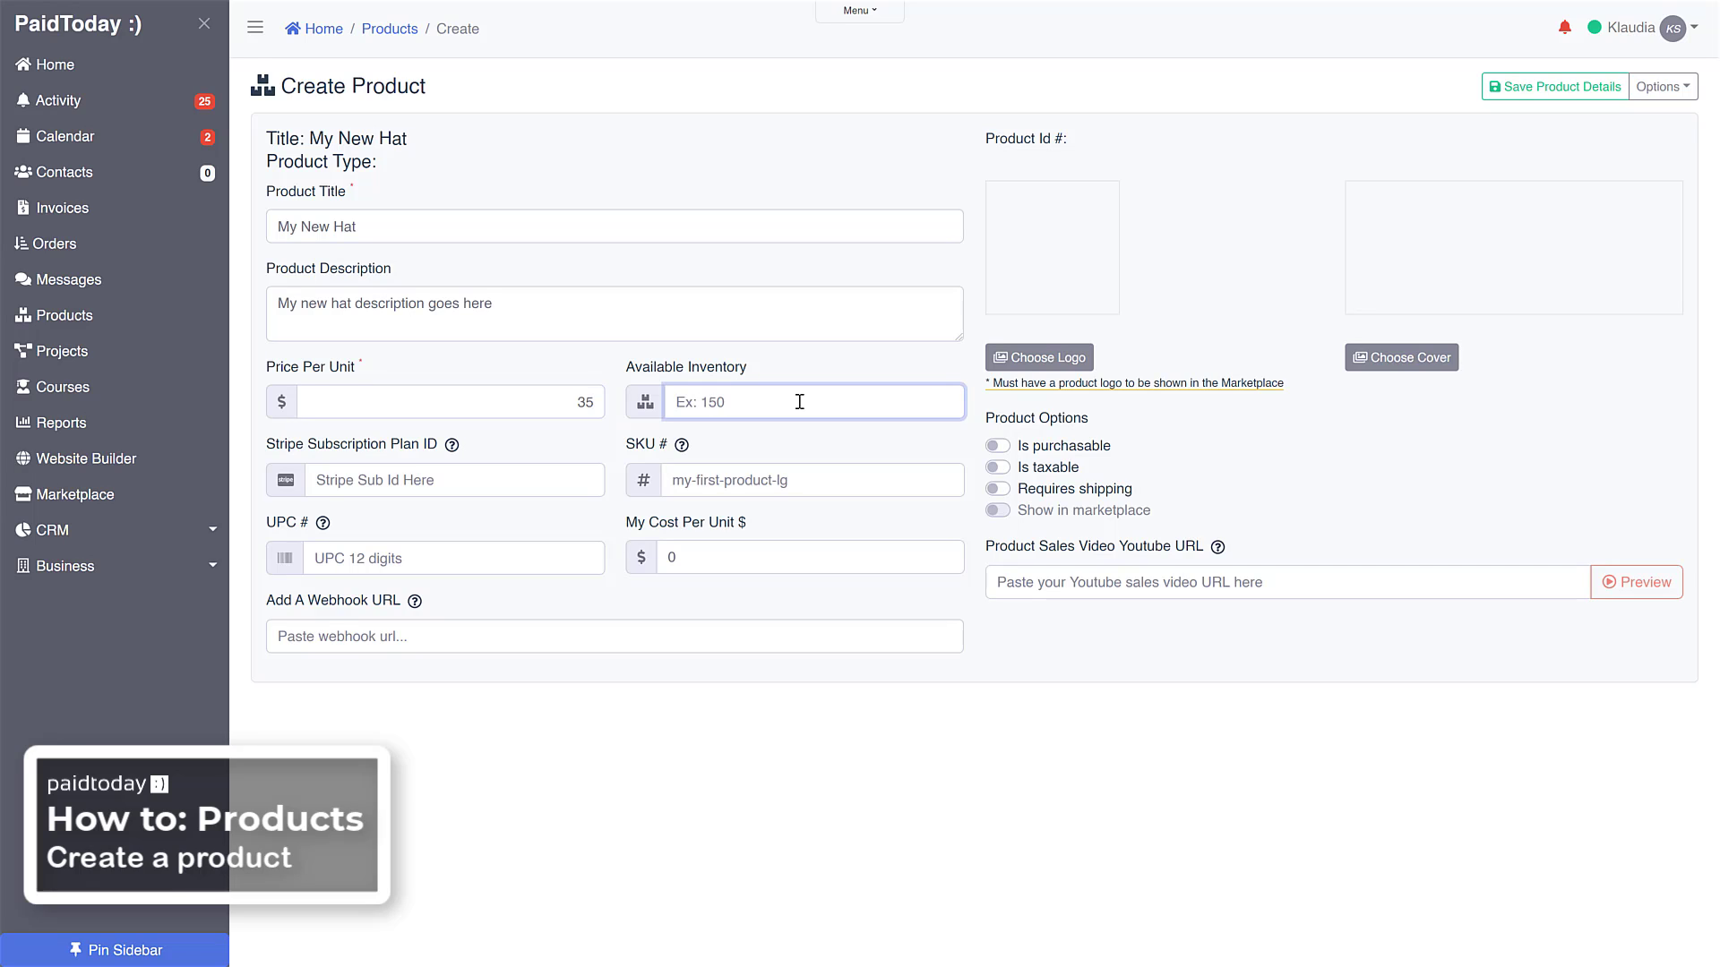
pyautogui.write('25')
# Search Unsplash for "hats" and choose the photo of stacked sun hats as the product logo
pyautogui.click(1051, 358)
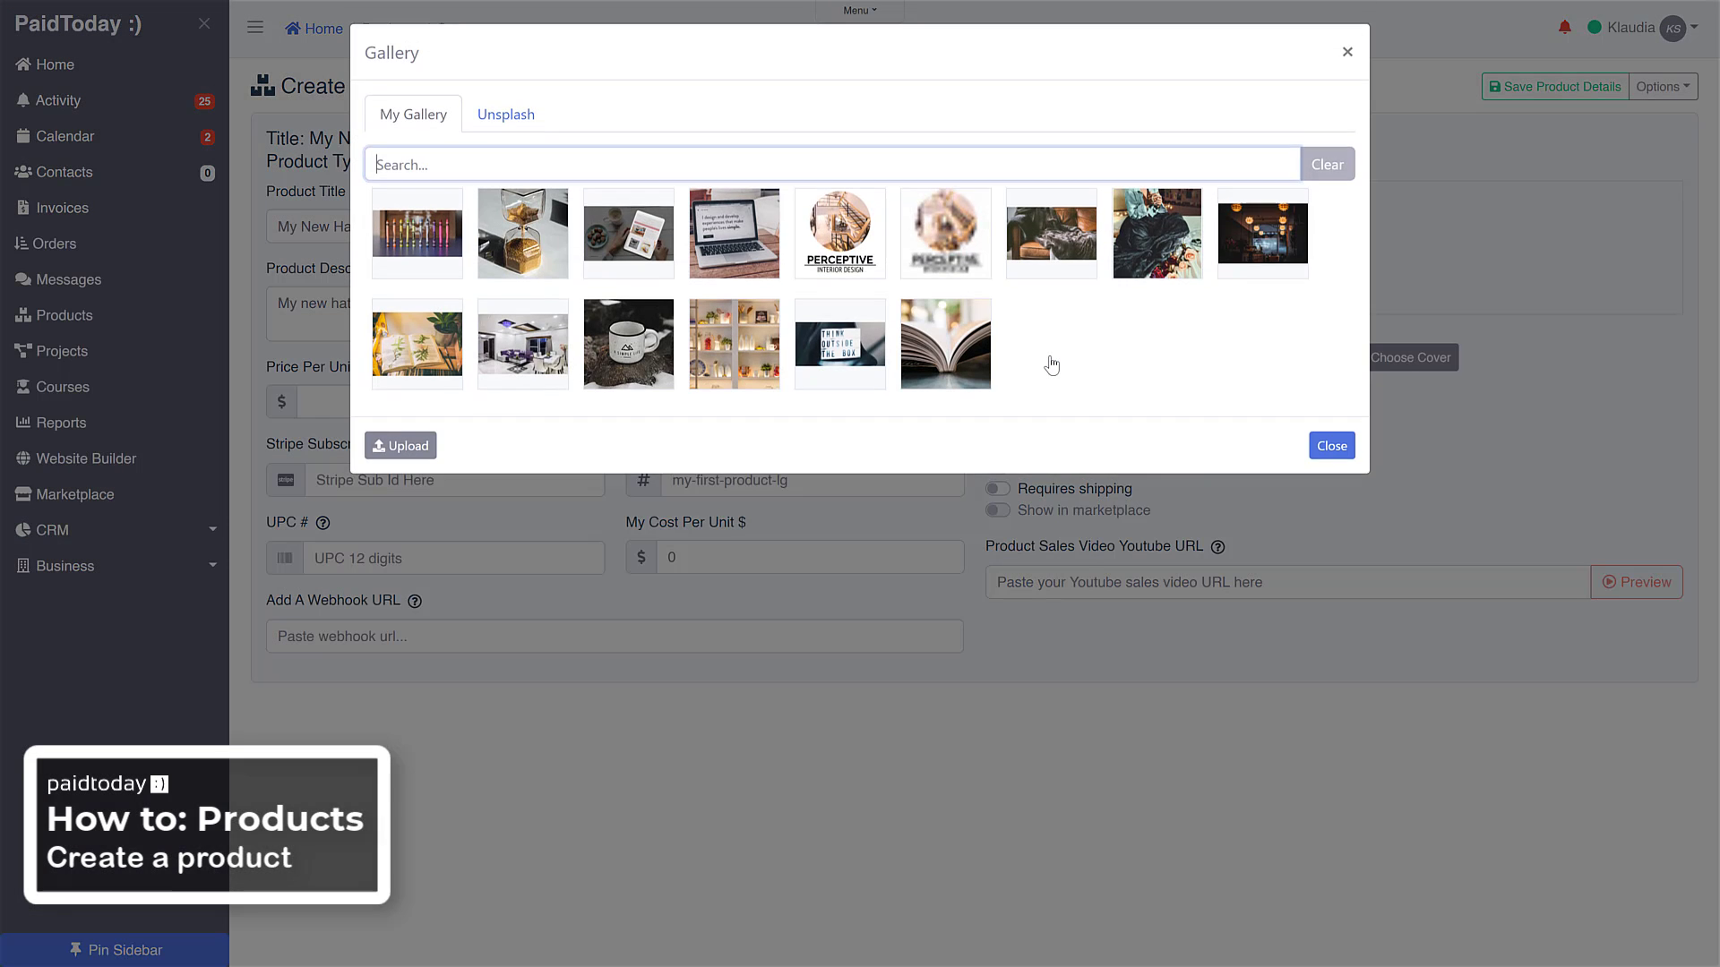
pyautogui.click(517, 132)
pyautogui.click(487, 166)
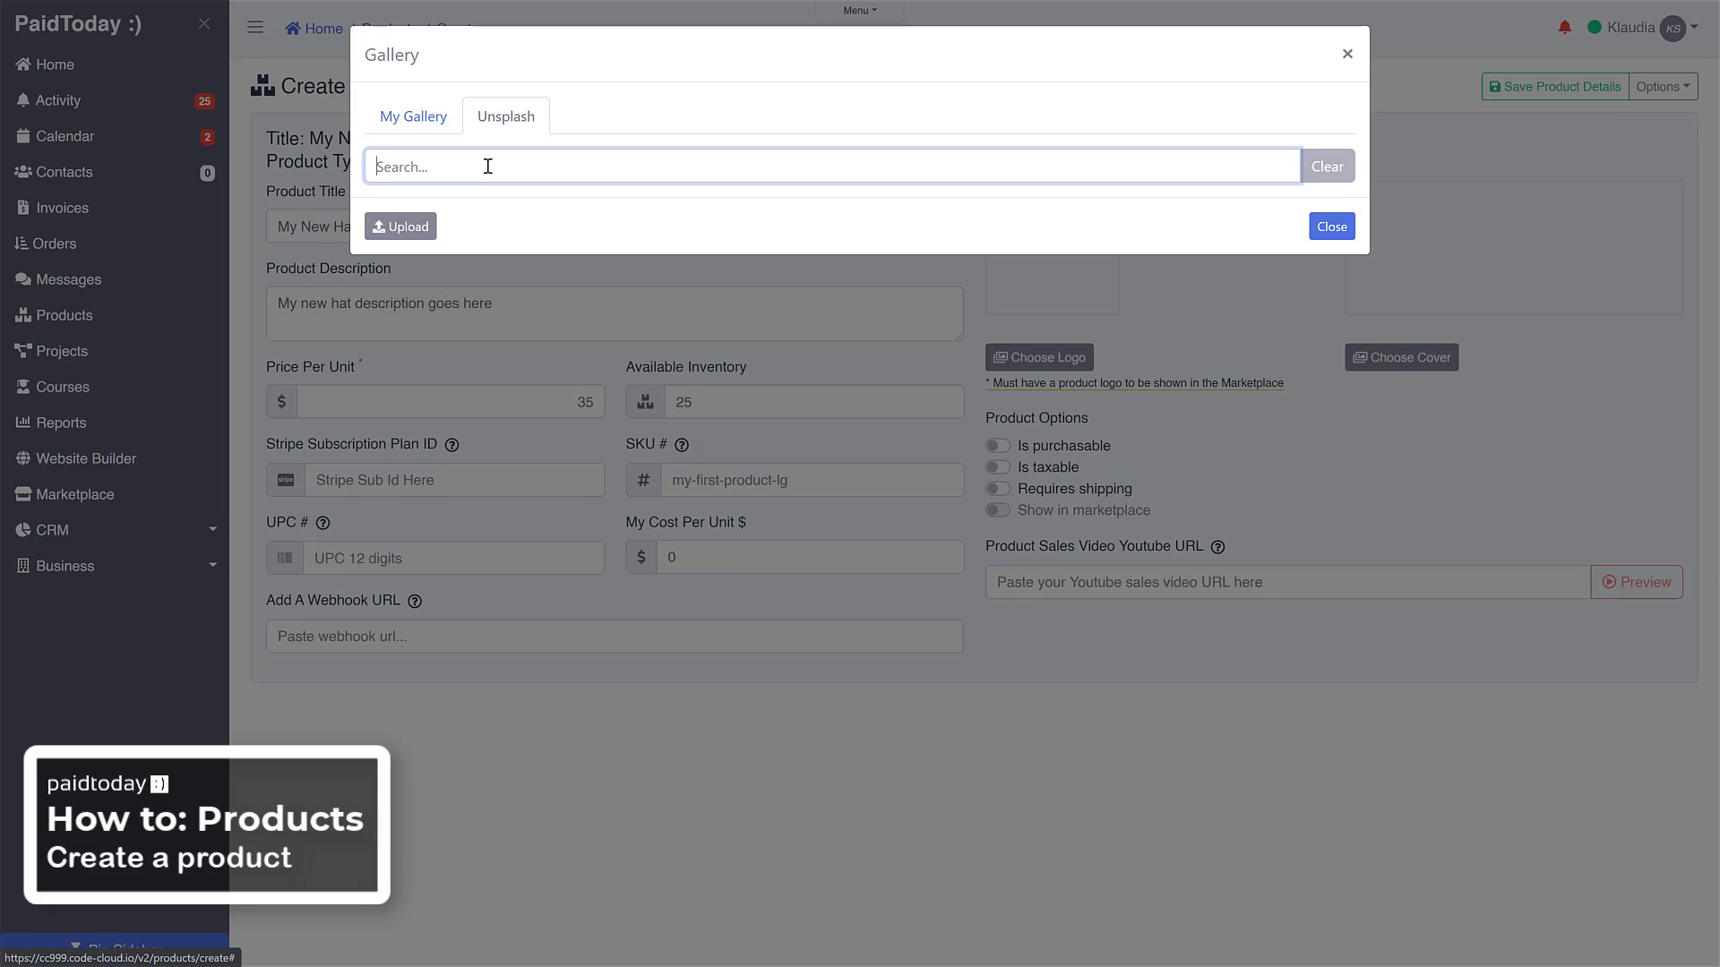
pyautogui.write('hats')
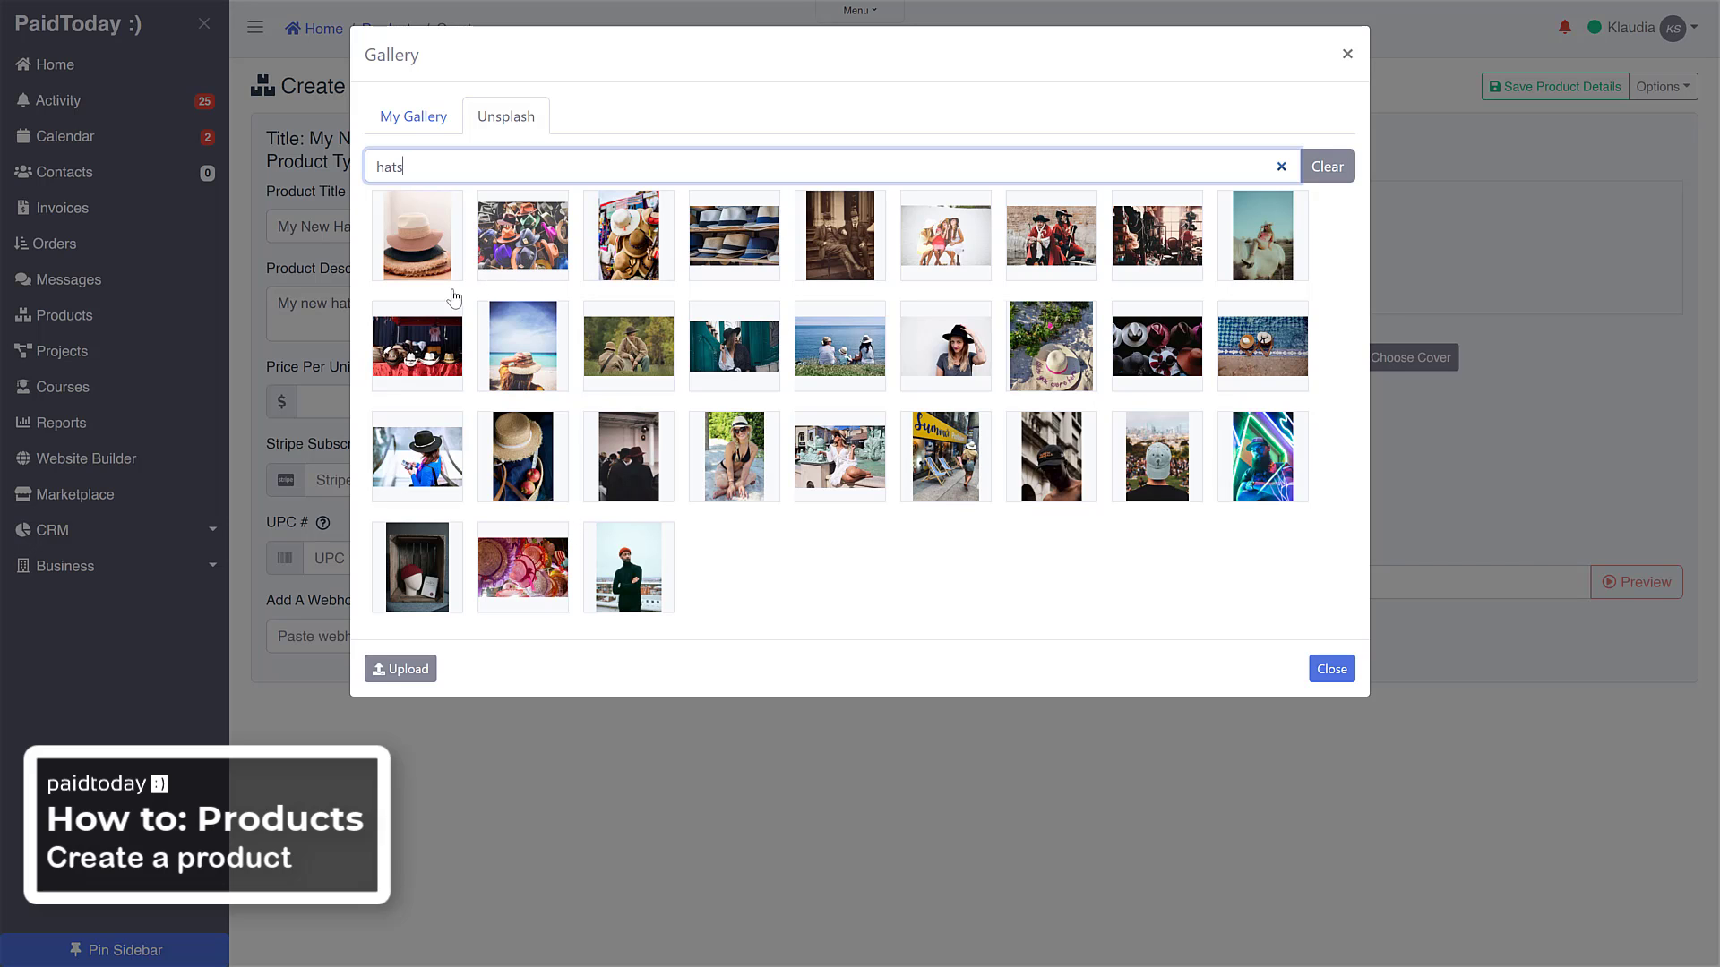
pyautogui.click(426, 254)
# Search Unsplash for "hats" and choose the photo of a woman in a black hat as the product cover
pyautogui.click(1431, 365)
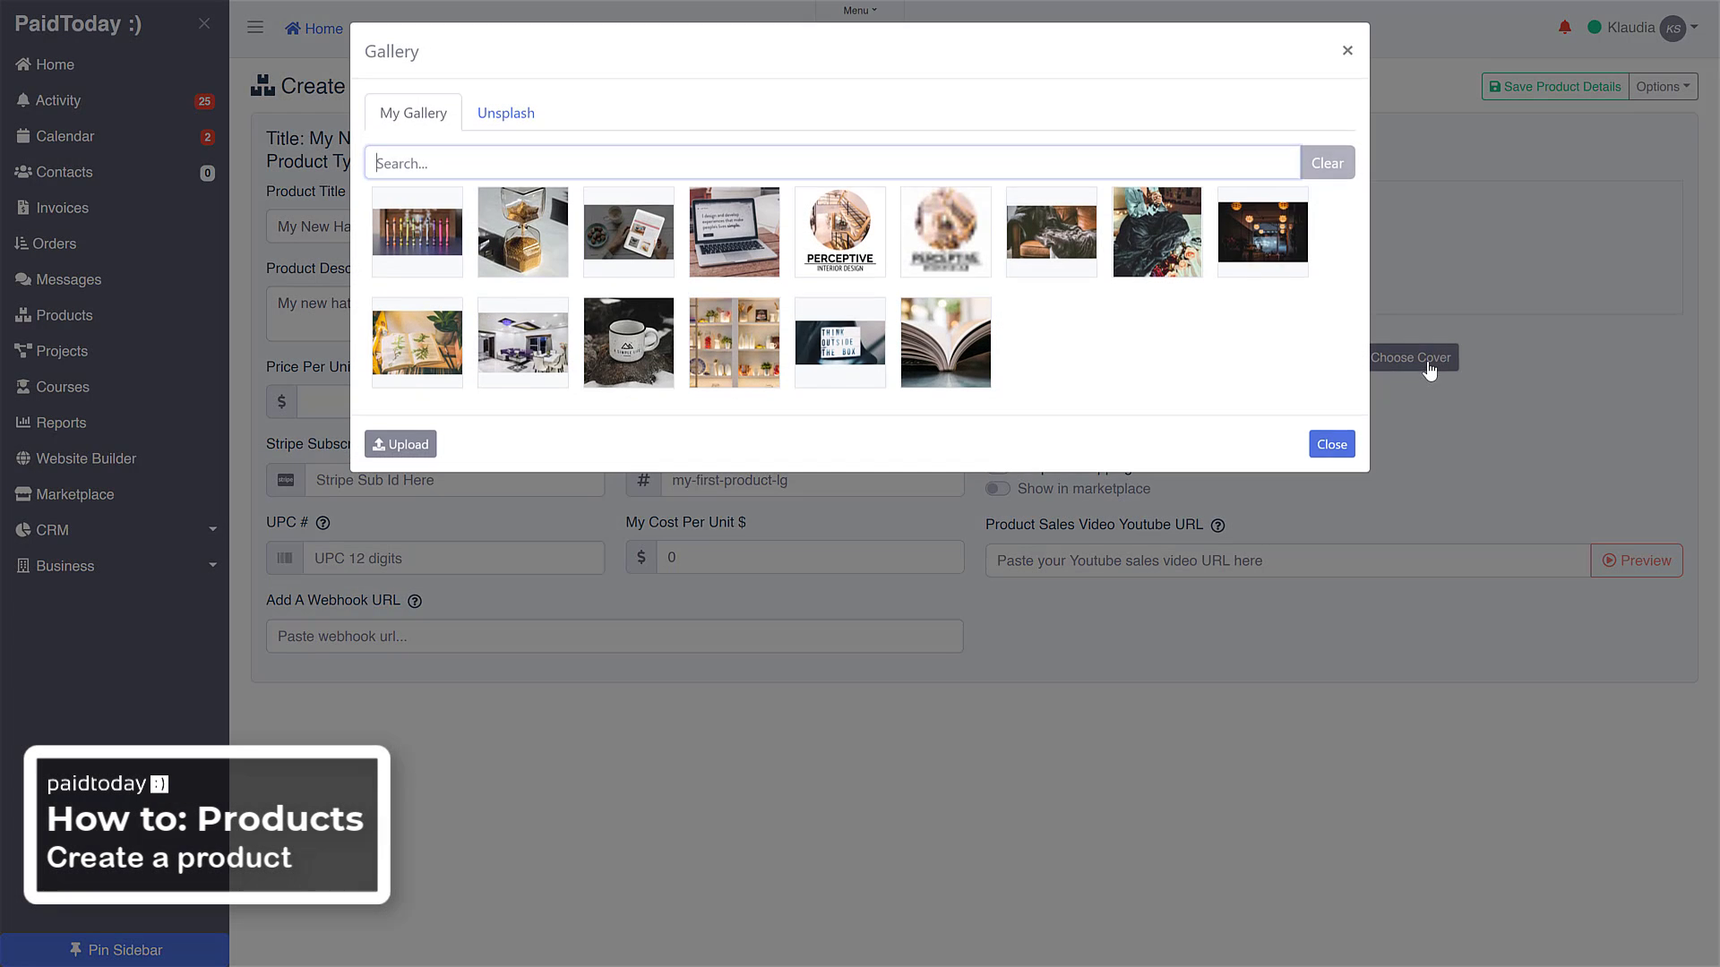
pyautogui.click(509, 118)
pyautogui.click(485, 168)
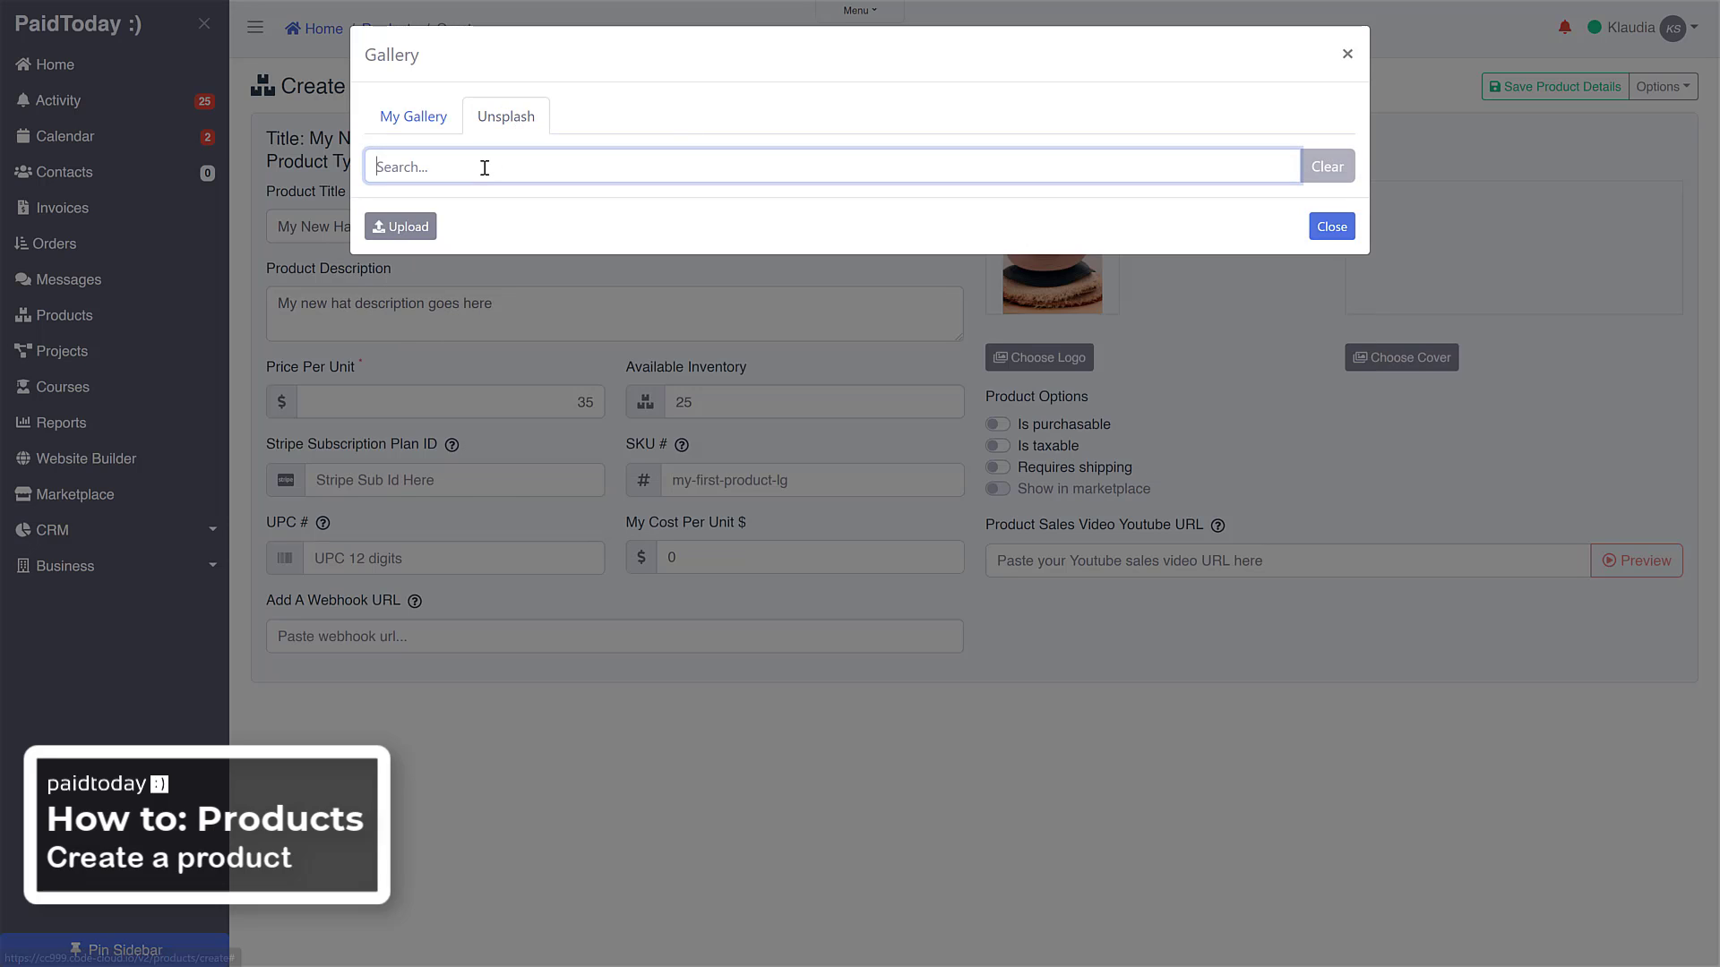
pyautogui.write('hats')
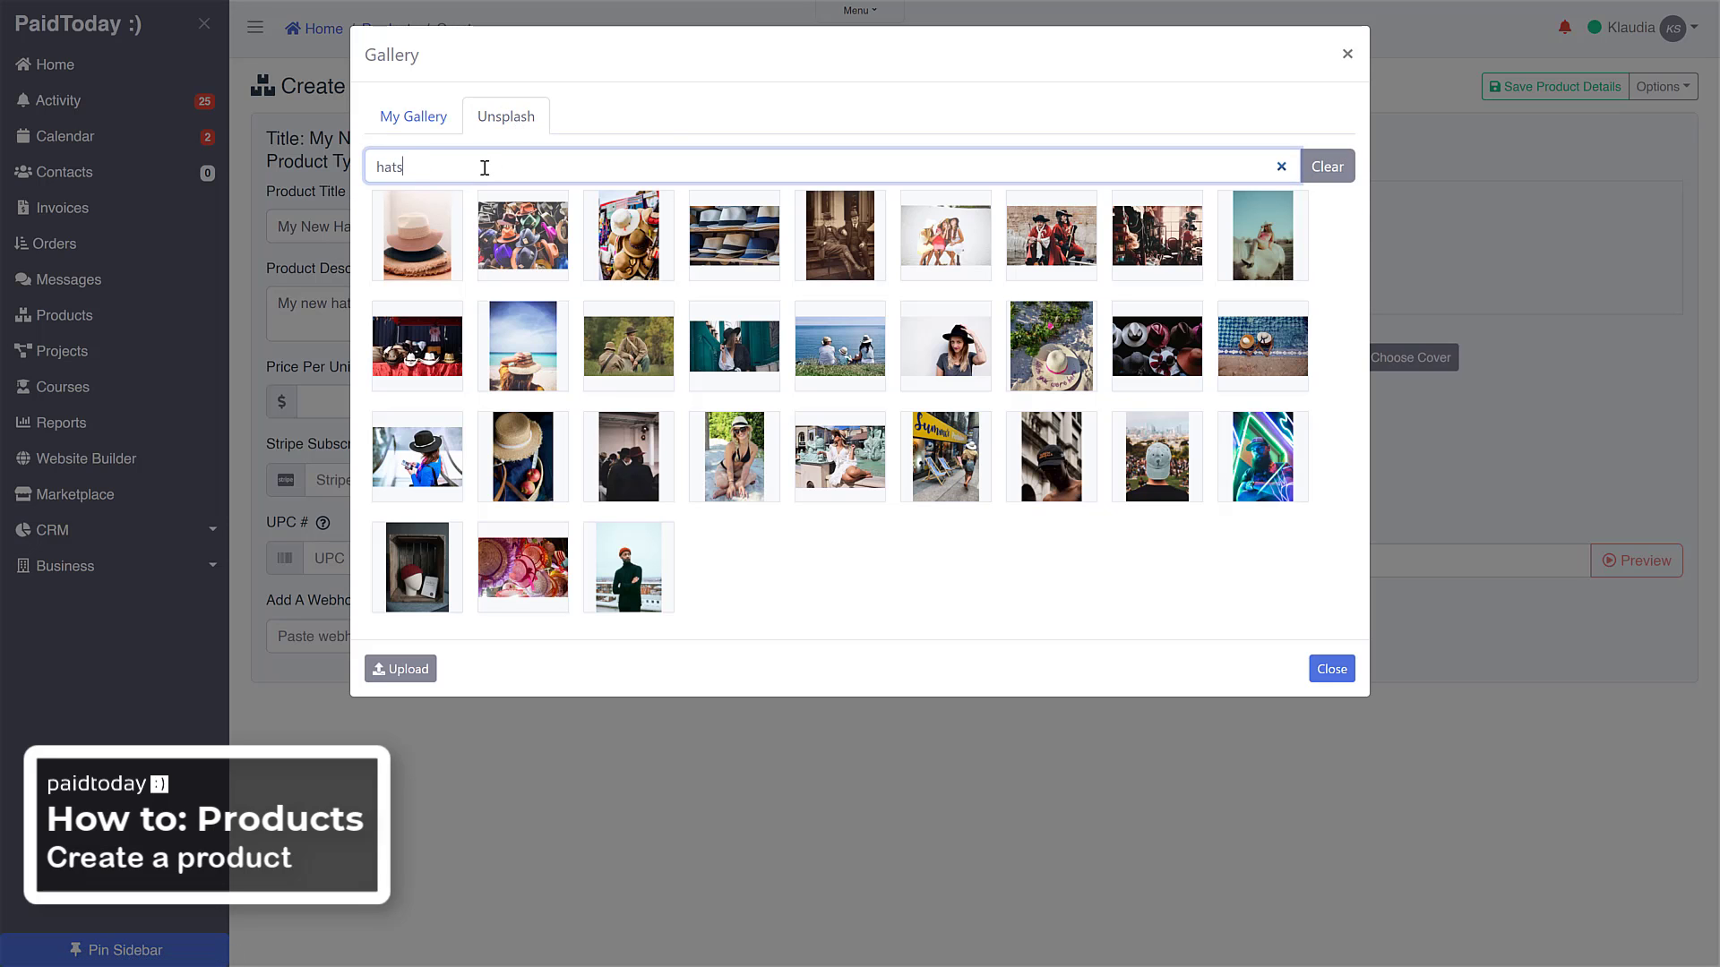
pyautogui.click(931, 353)
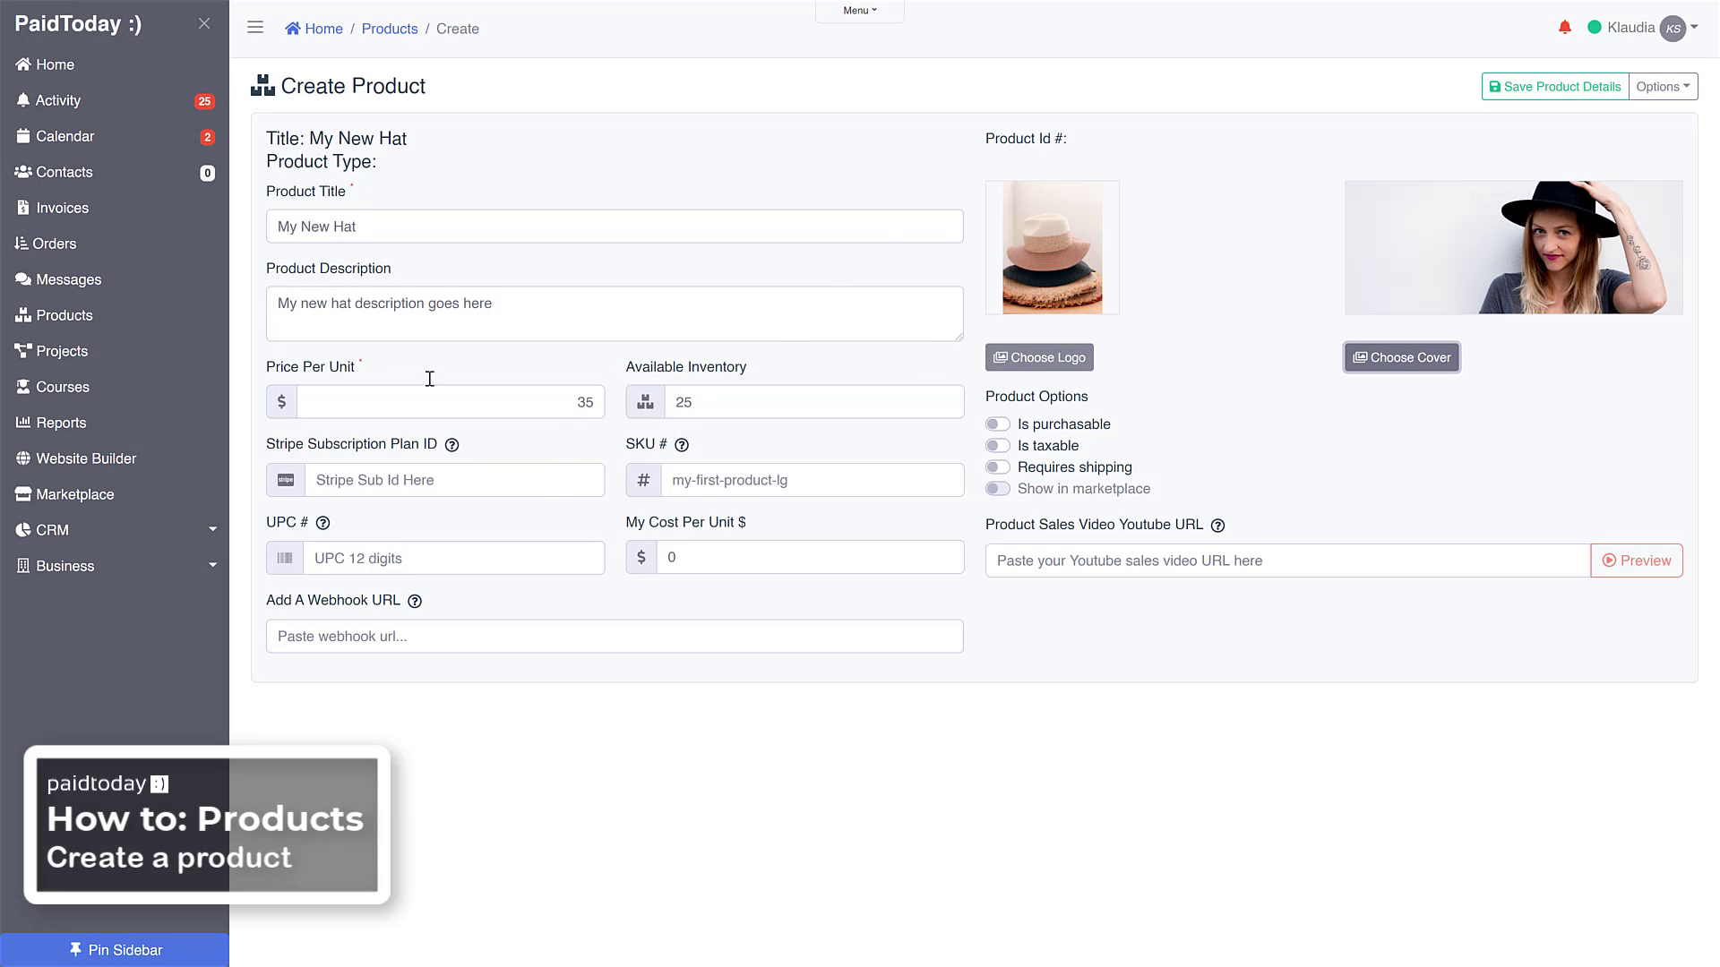
# Make the product purchasable, taxable and requiring shipping, with a shipping cost of $5
pyautogui.click(998, 425)
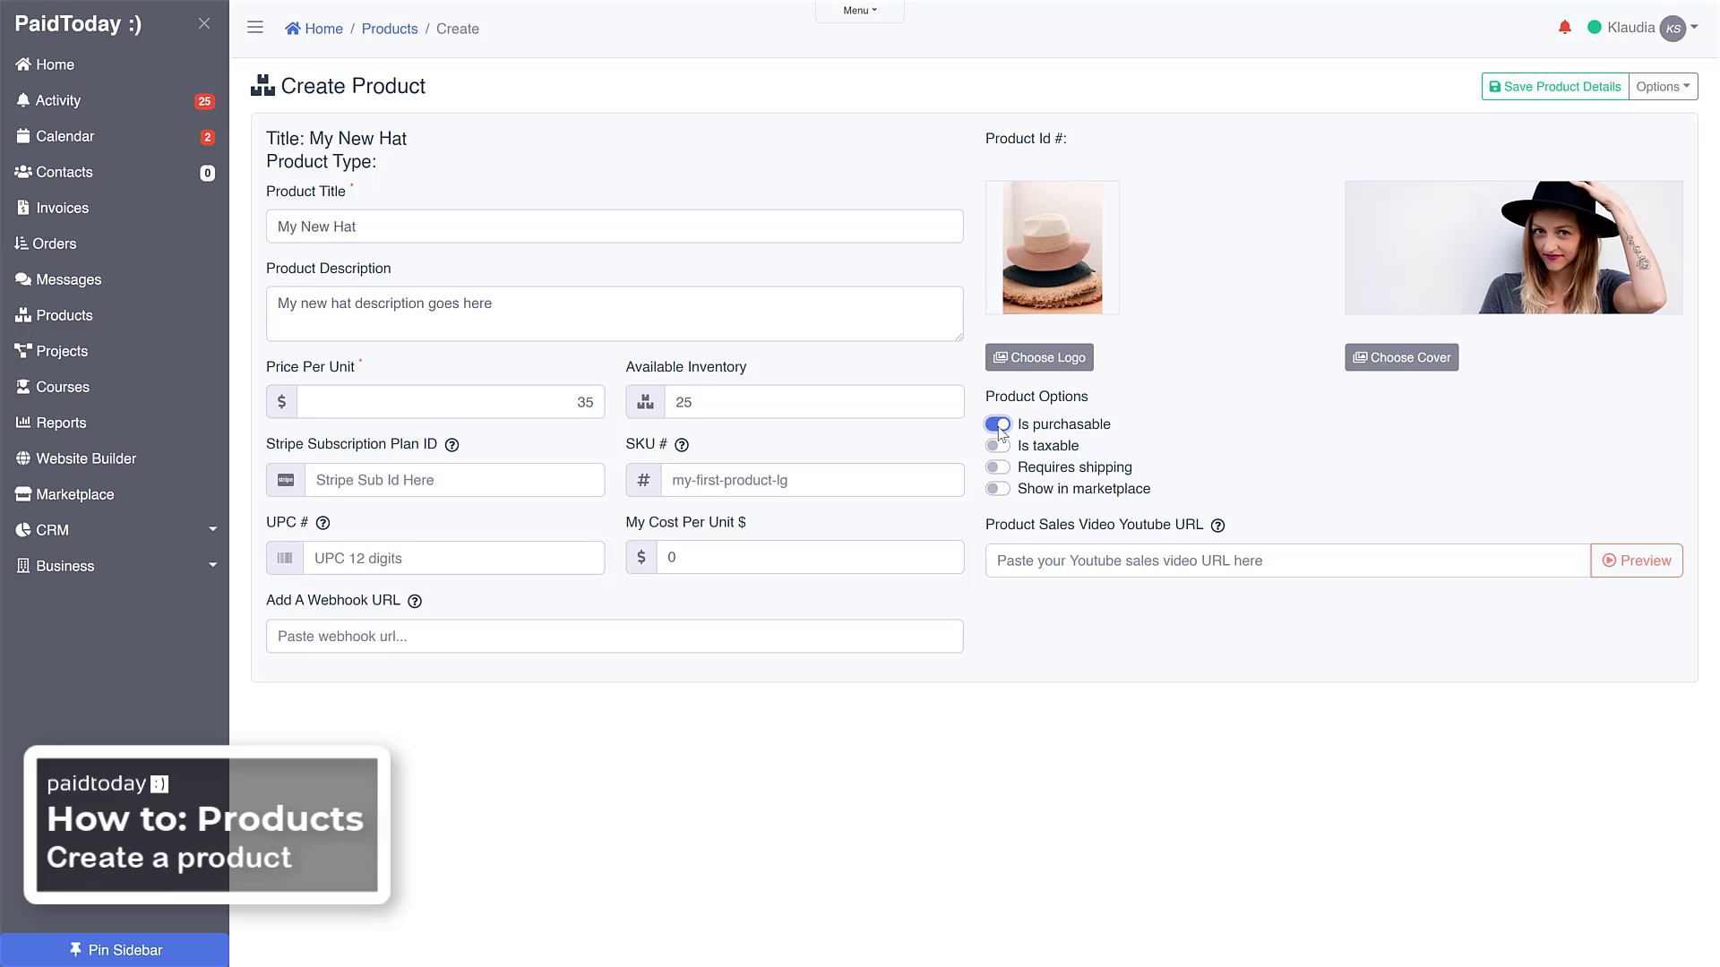
pyautogui.click(998, 446)
pyautogui.click(997, 468)
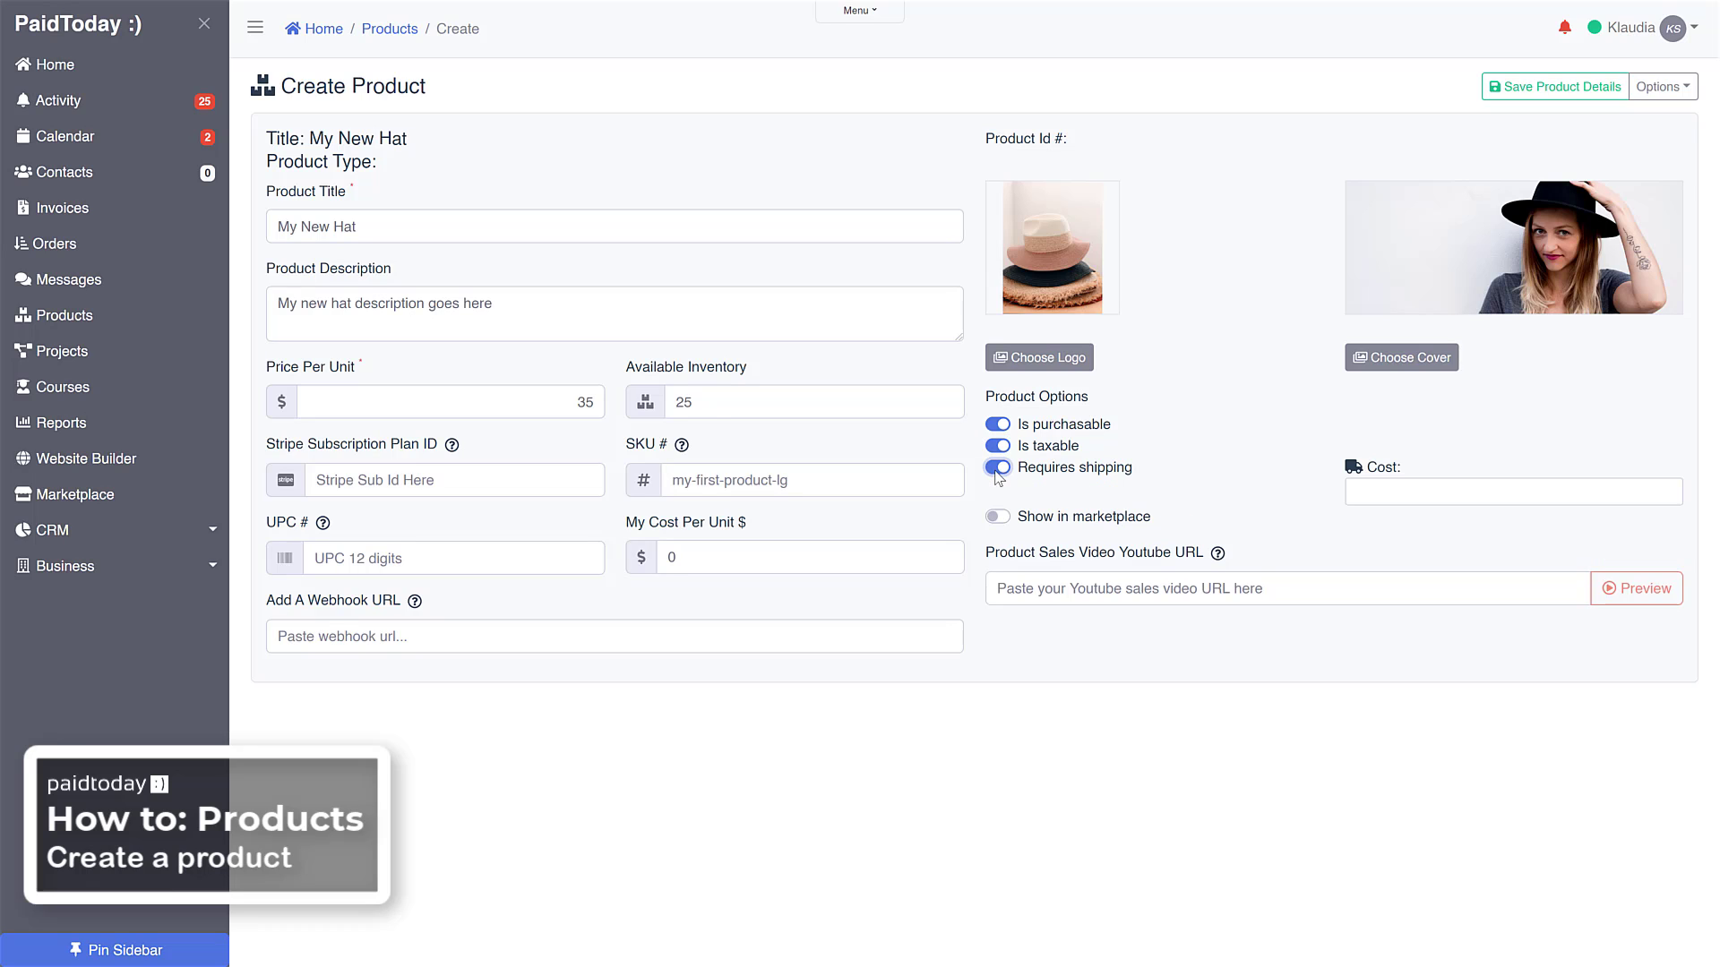
pyautogui.click(1370, 493)
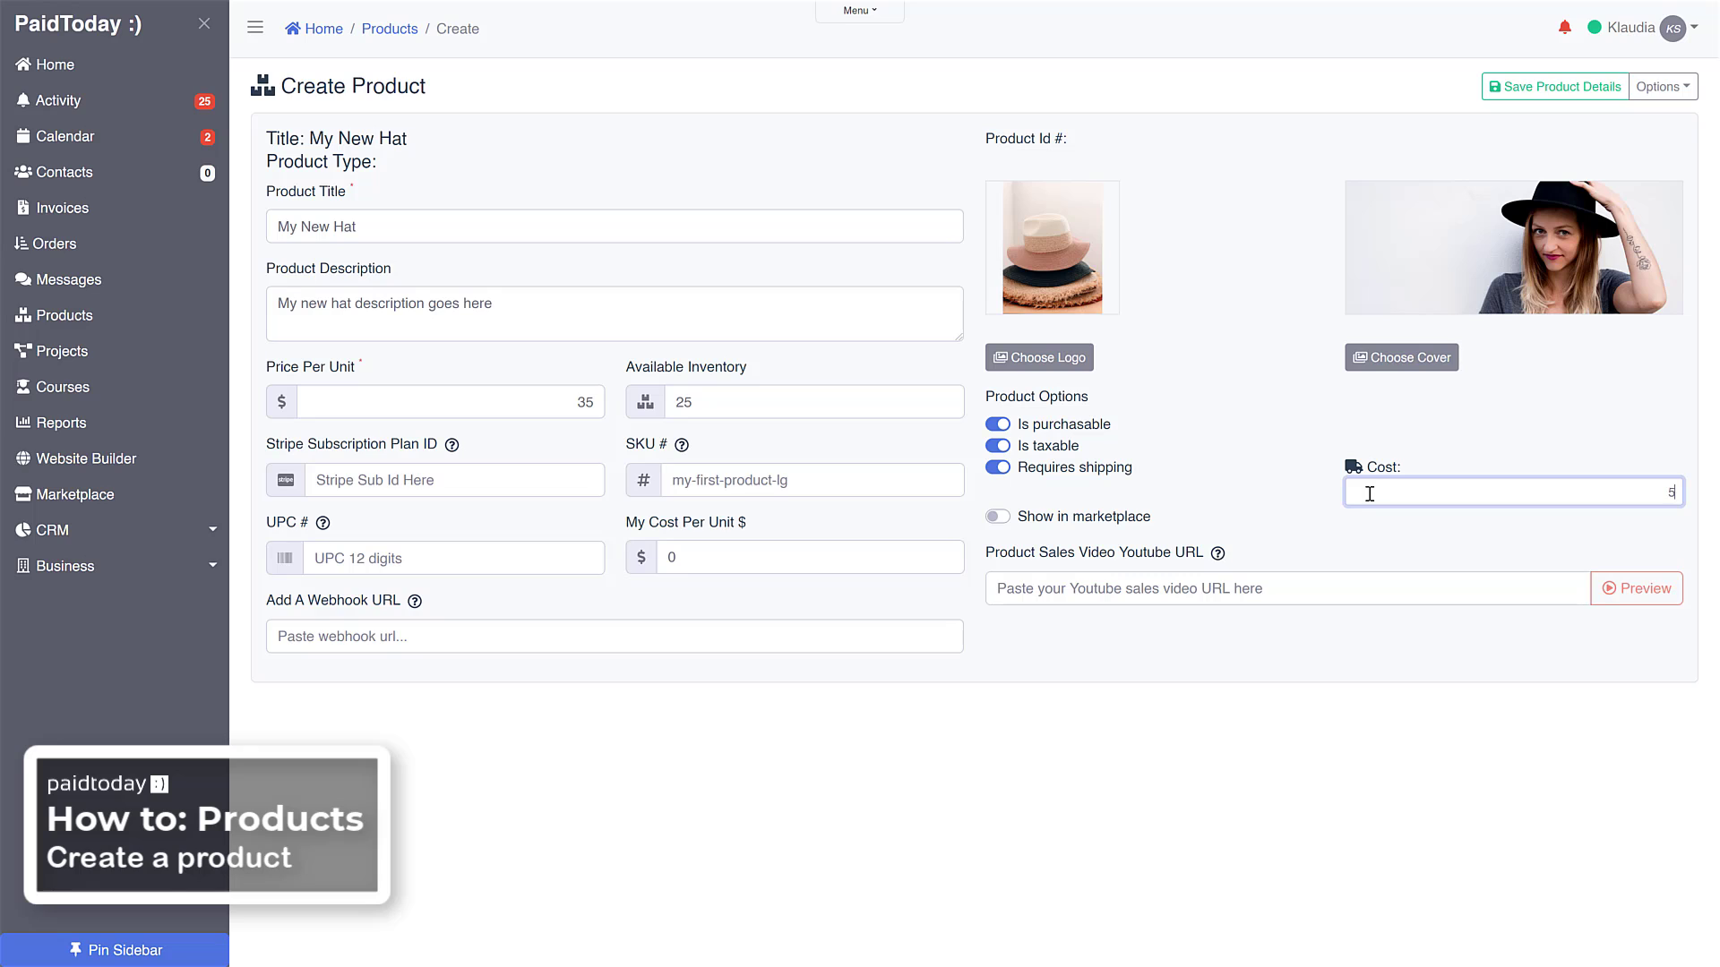
pyautogui.write('5')
pyautogui.click(1207, 497)
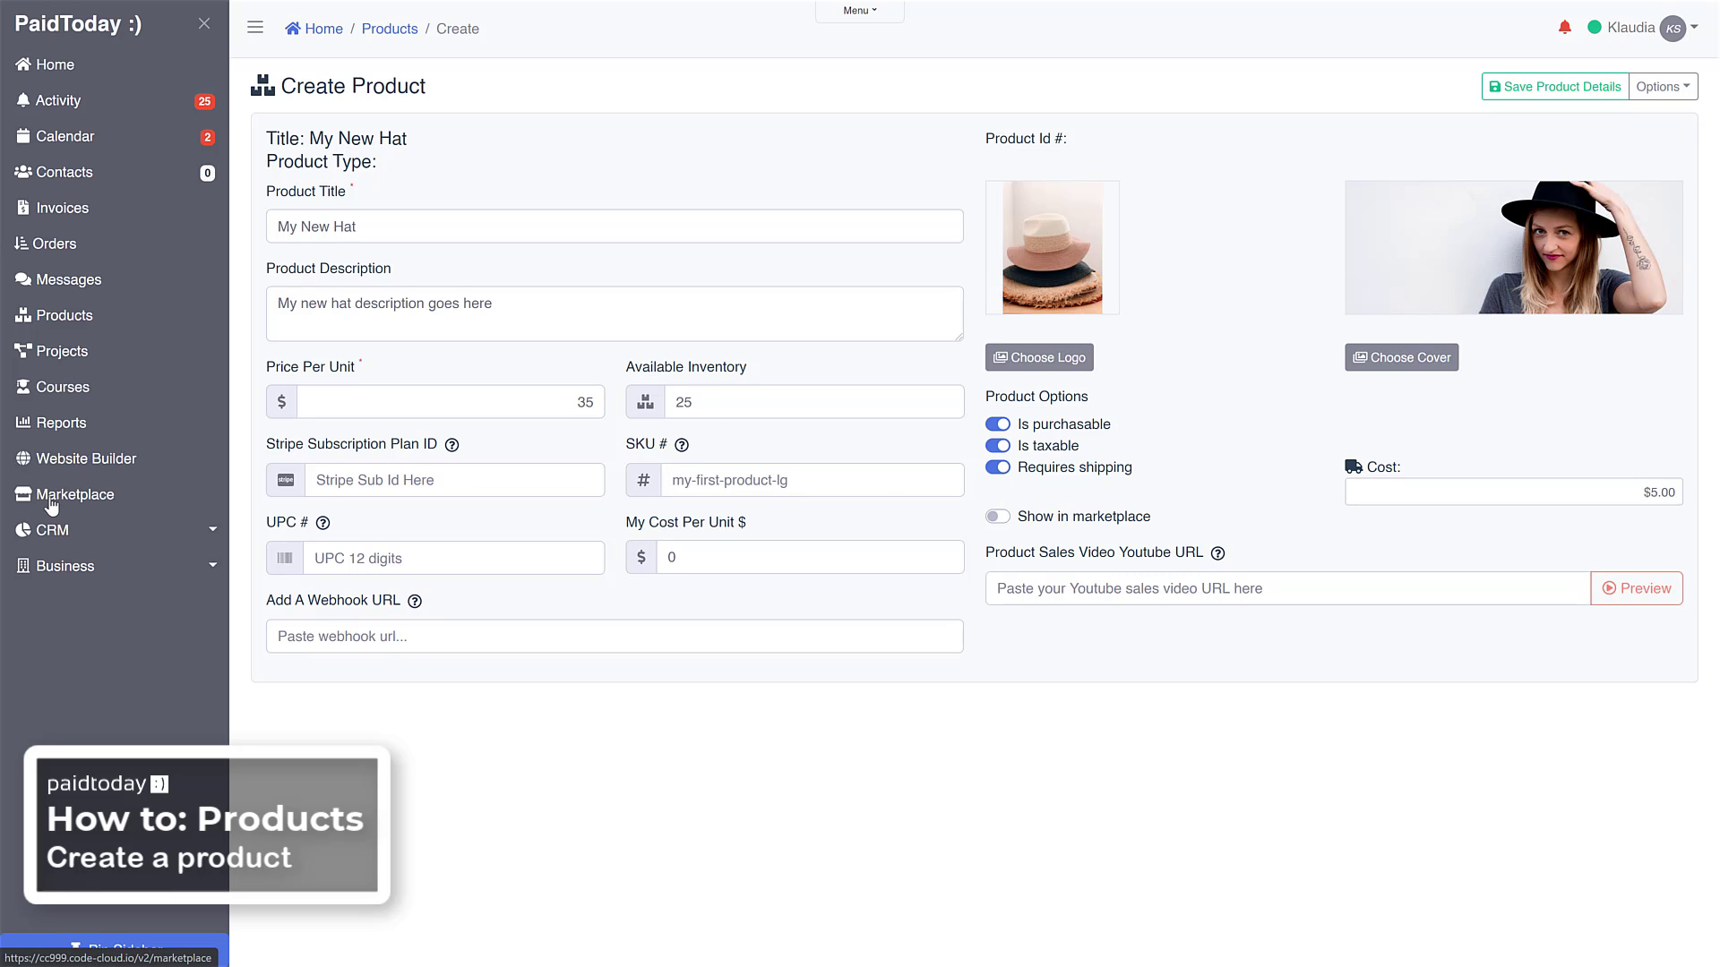
pyautogui.click(1007, 520)
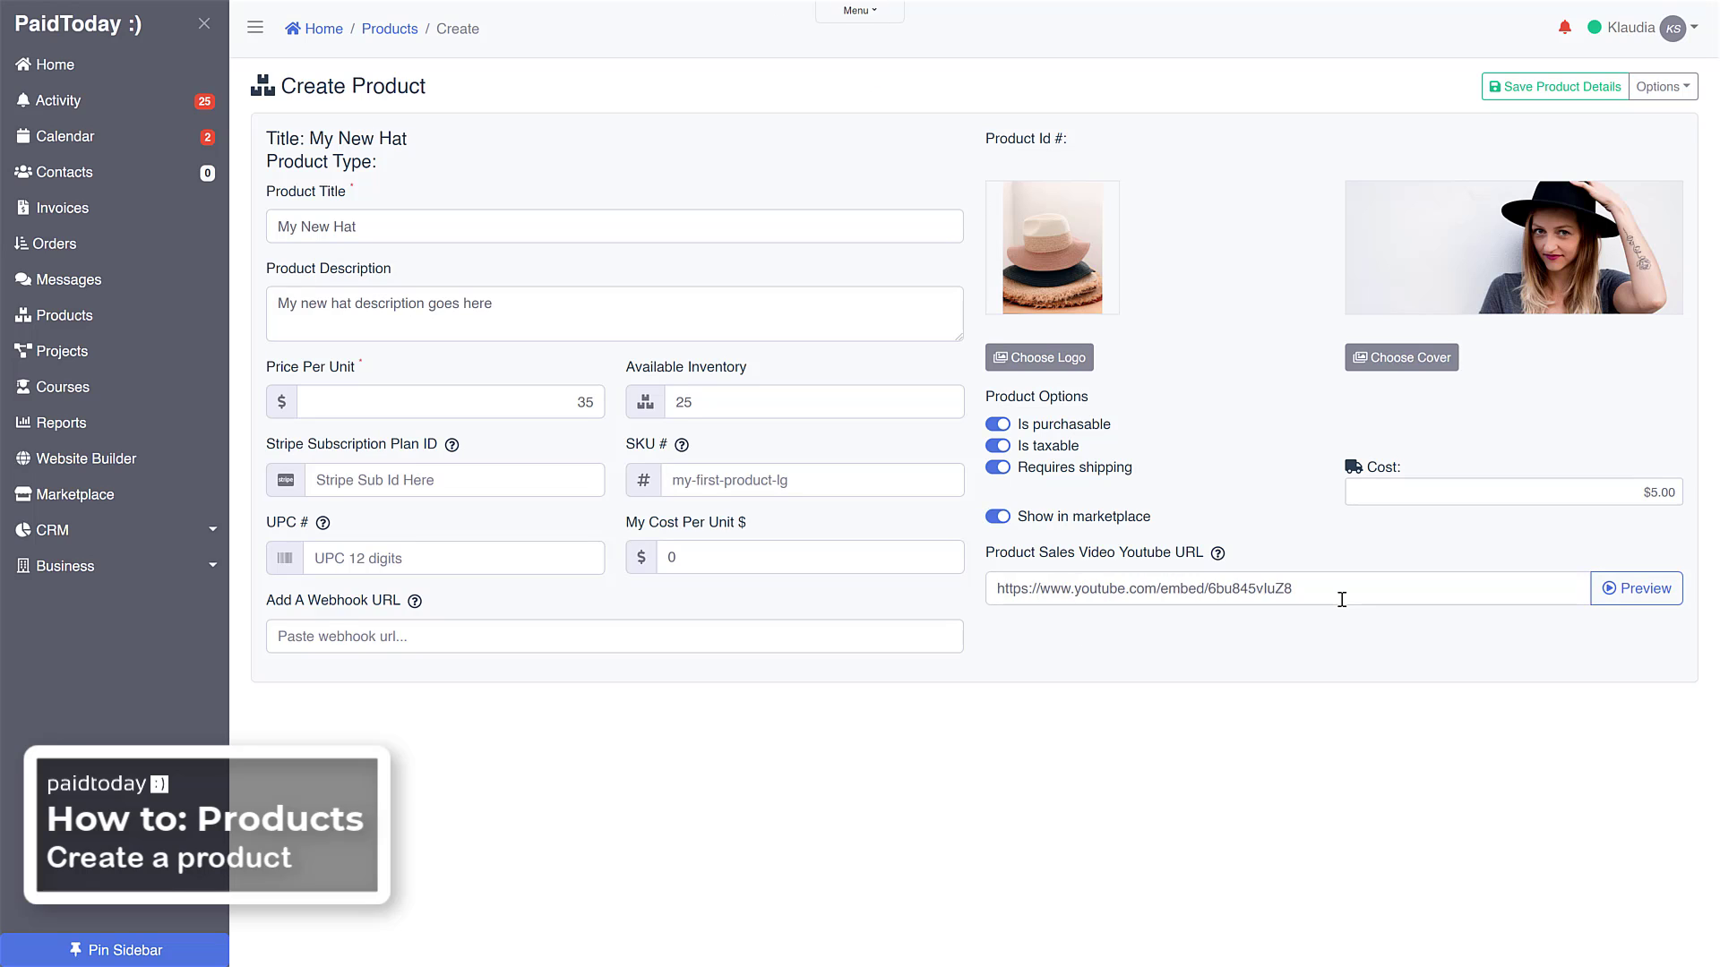
pyautogui.click(1534, 87)
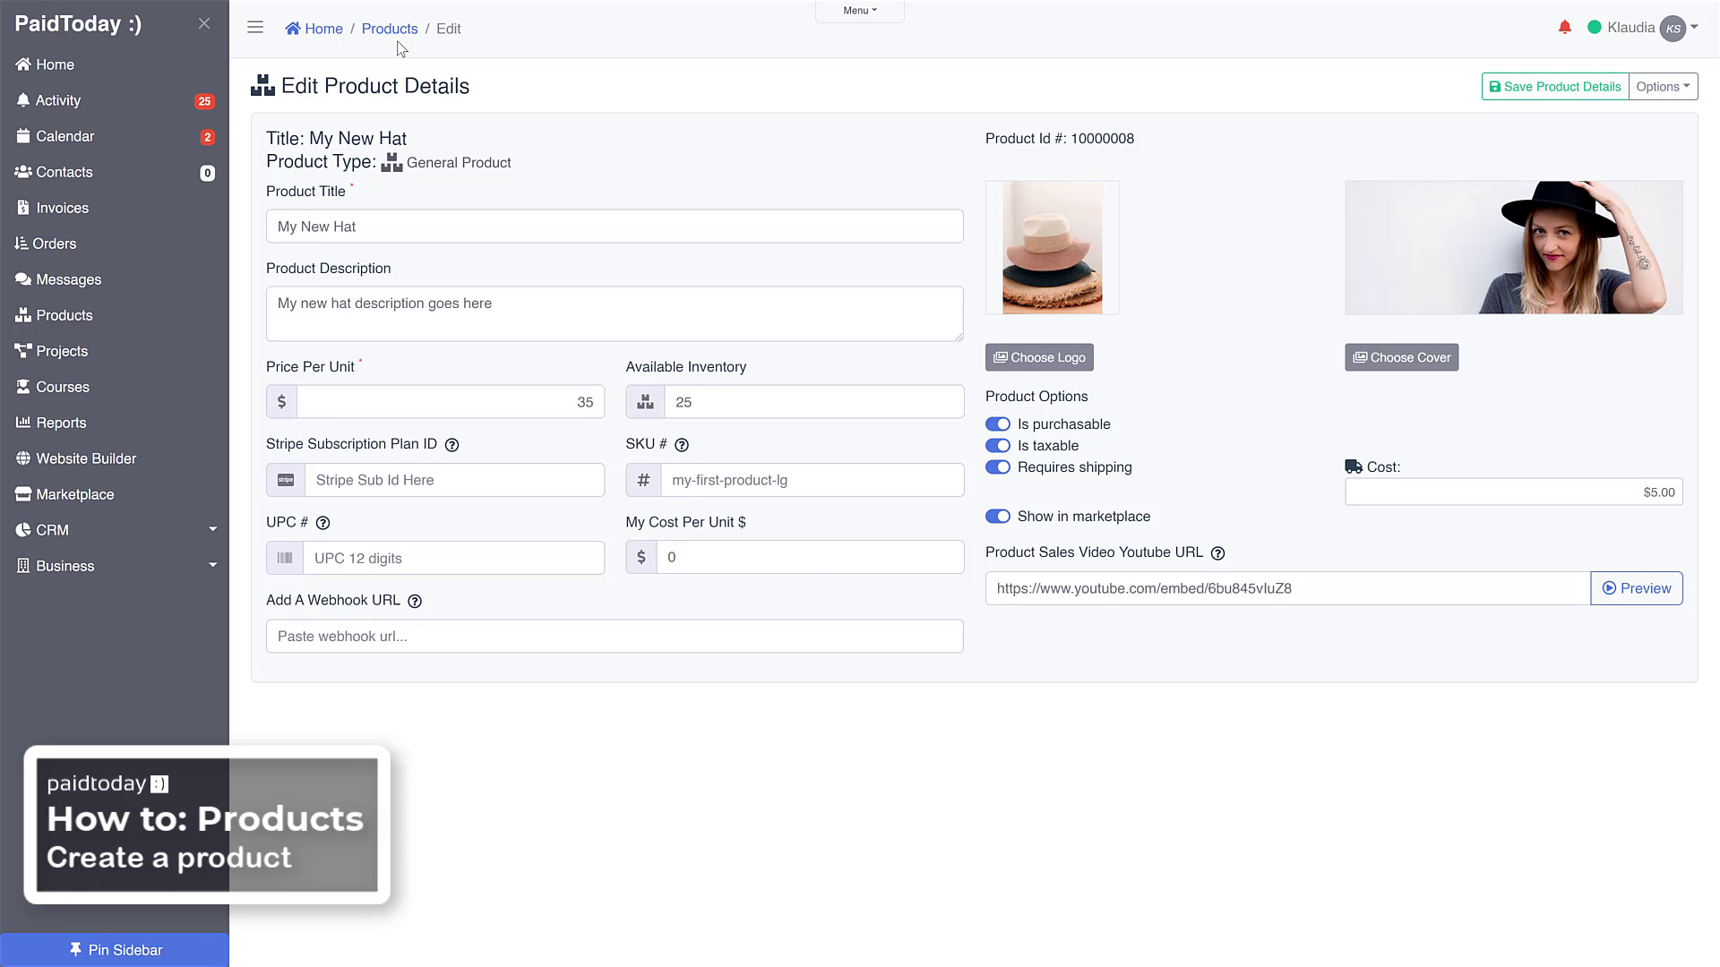
pyautogui.click(393, 29)
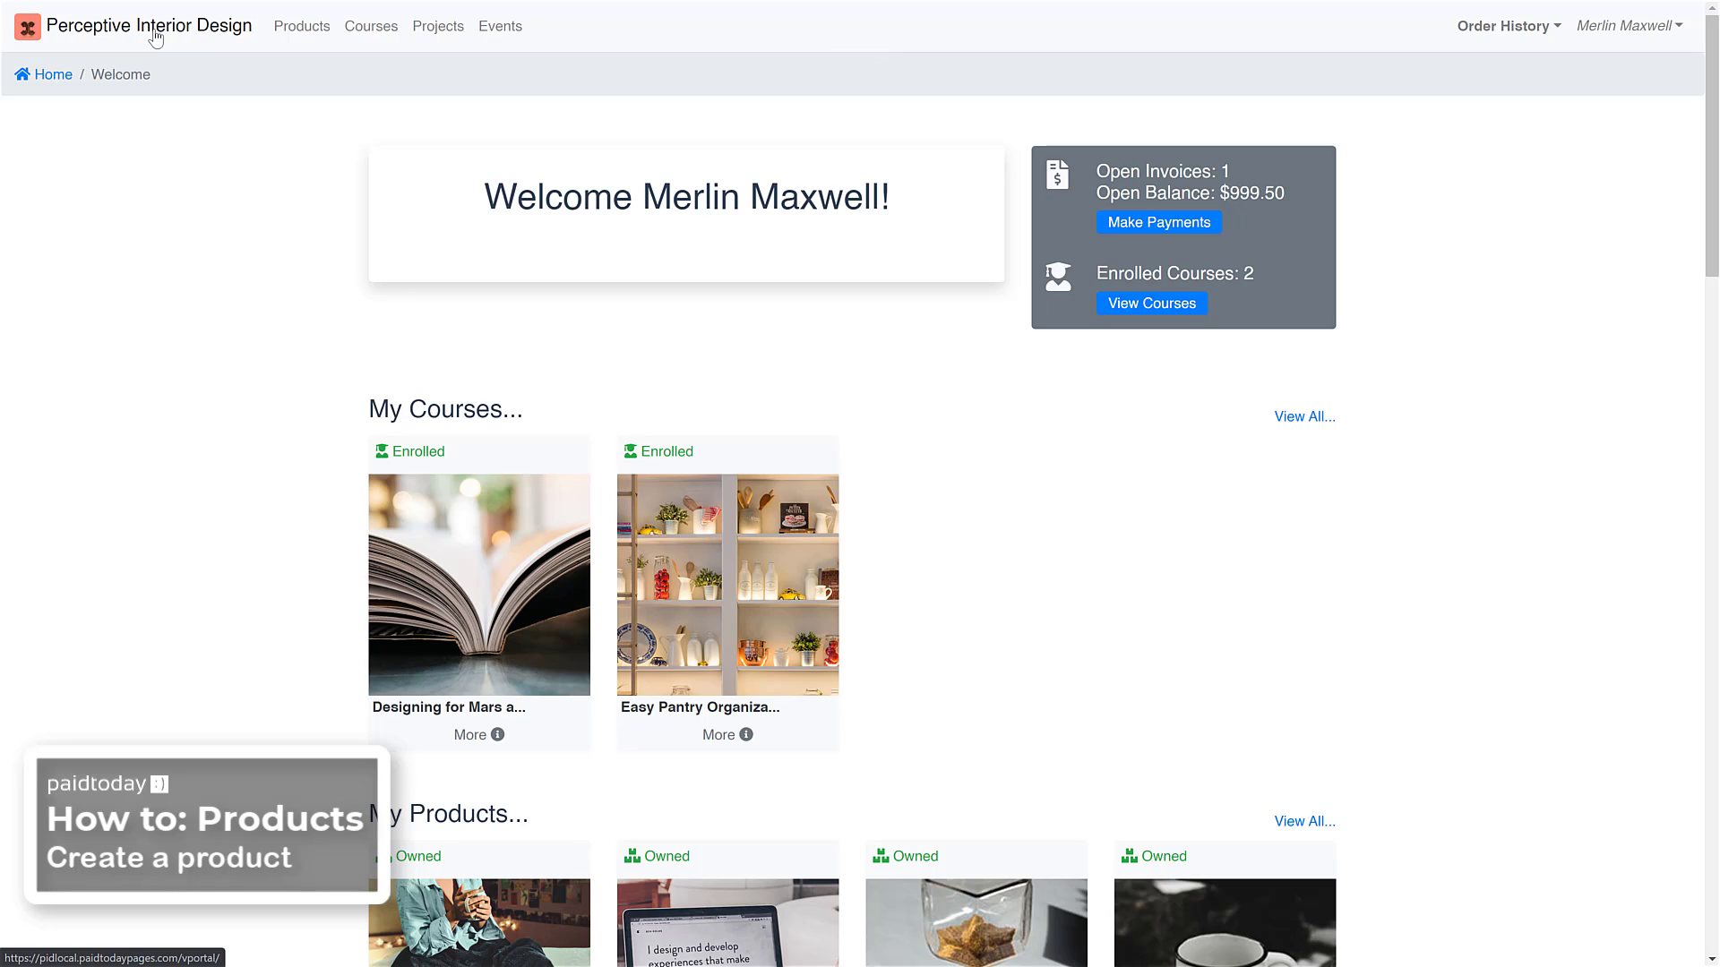
# Find My New Hat among the shop products in the Perceptive Interior Design customer portal and open its product page
pyautogui.scroll(-3, 281, 334)
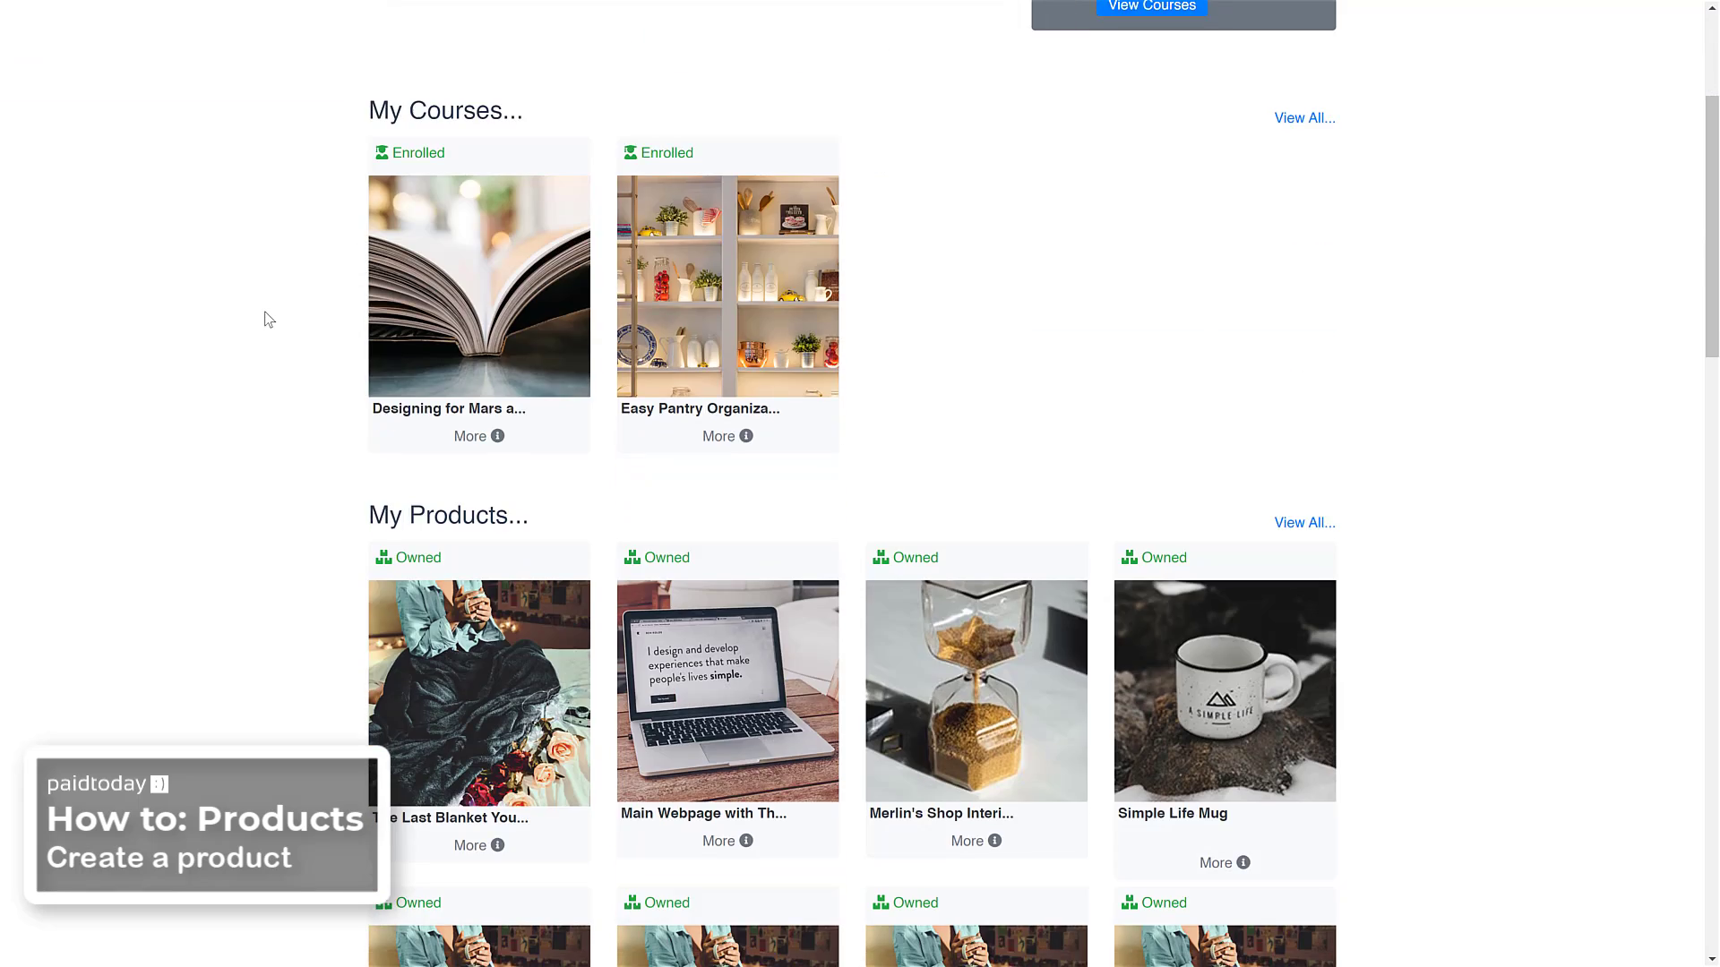
pyautogui.scroll(3, 265, 319)
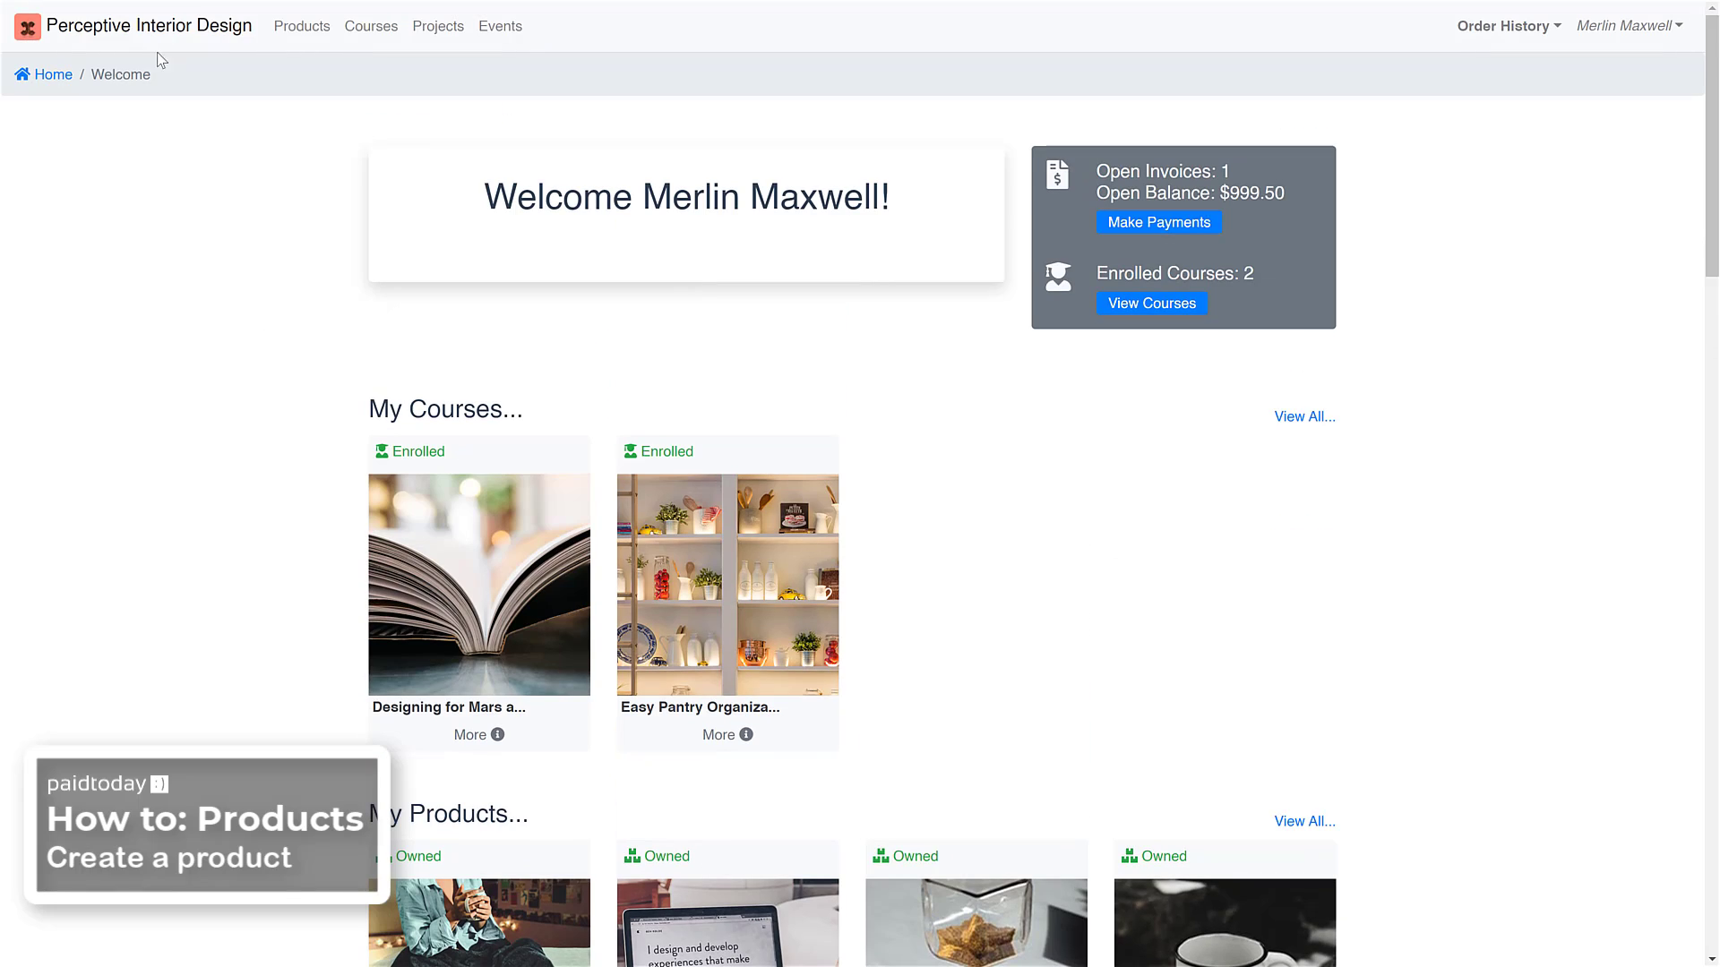
pyautogui.click(300, 37)
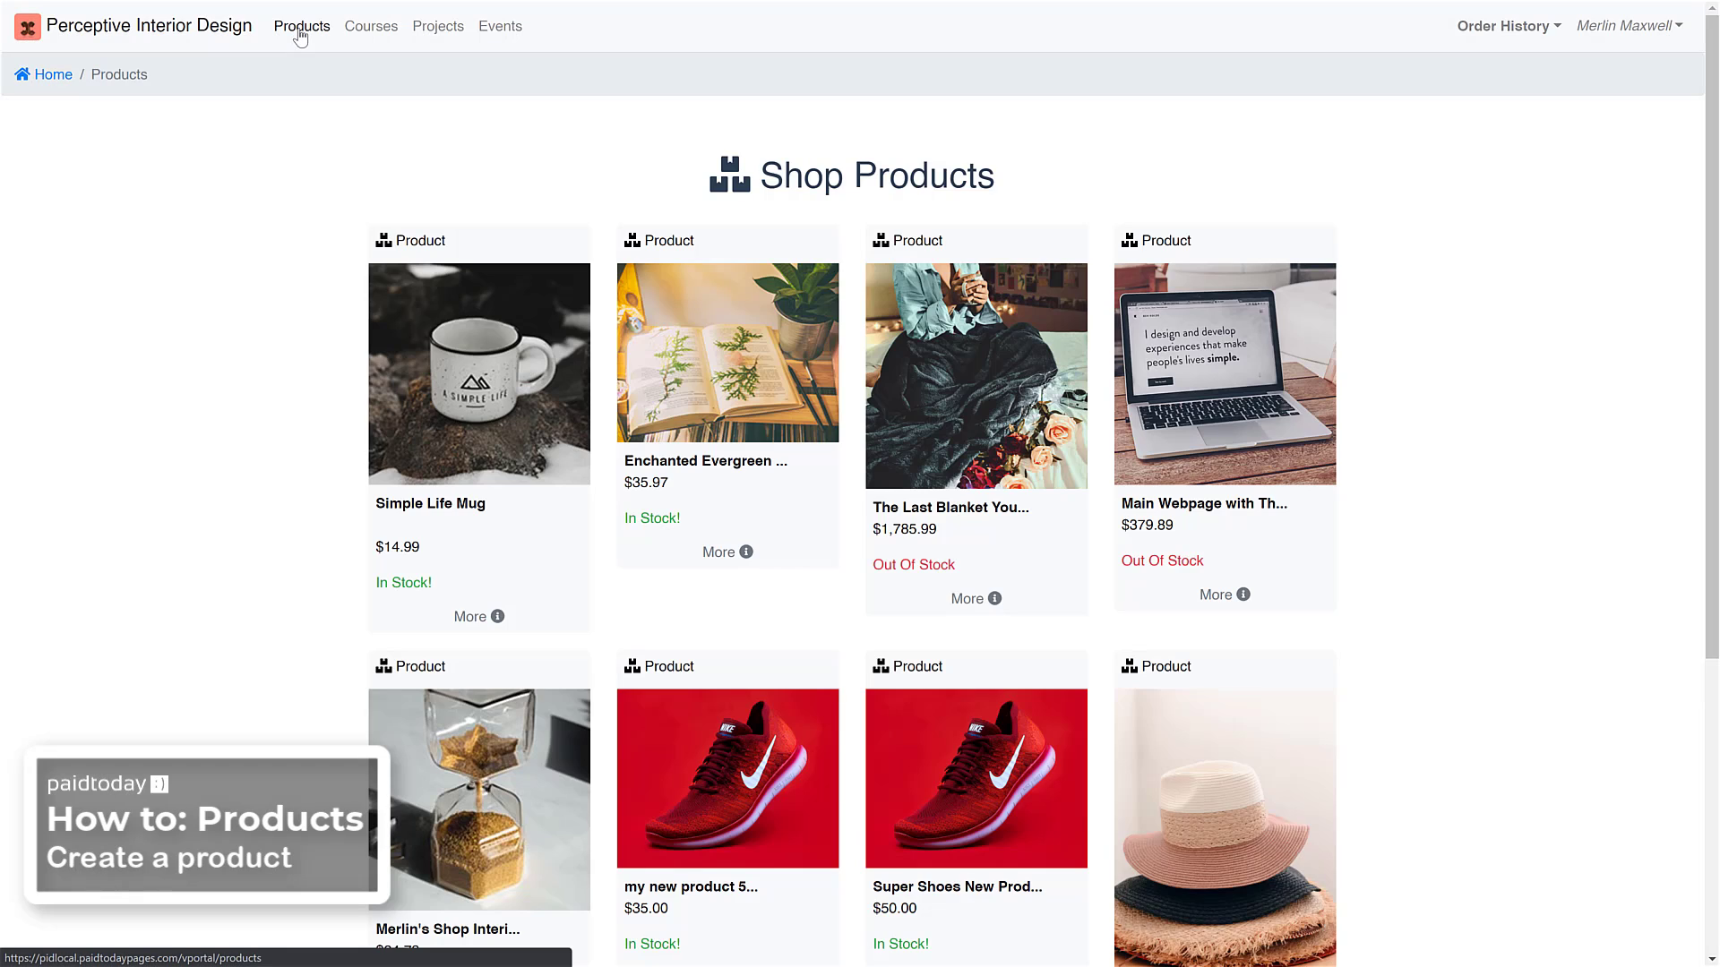
pyautogui.scroll(-5, 576, 134)
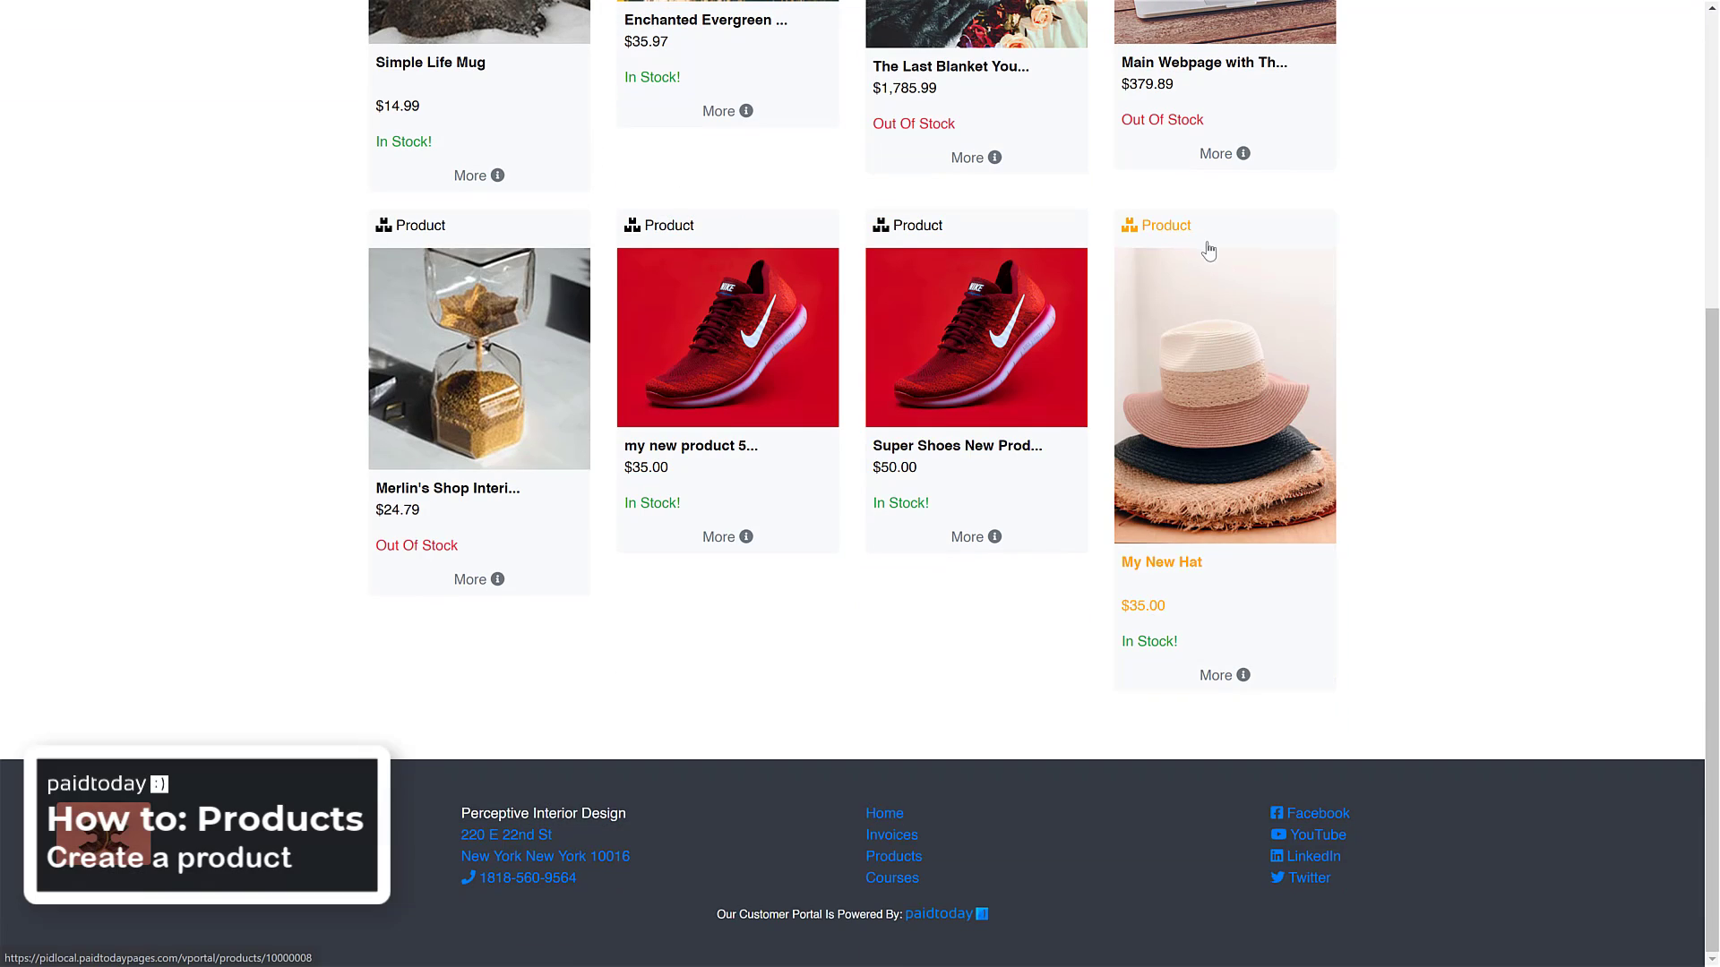
pyautogui.scroll(2, 1203, 484)
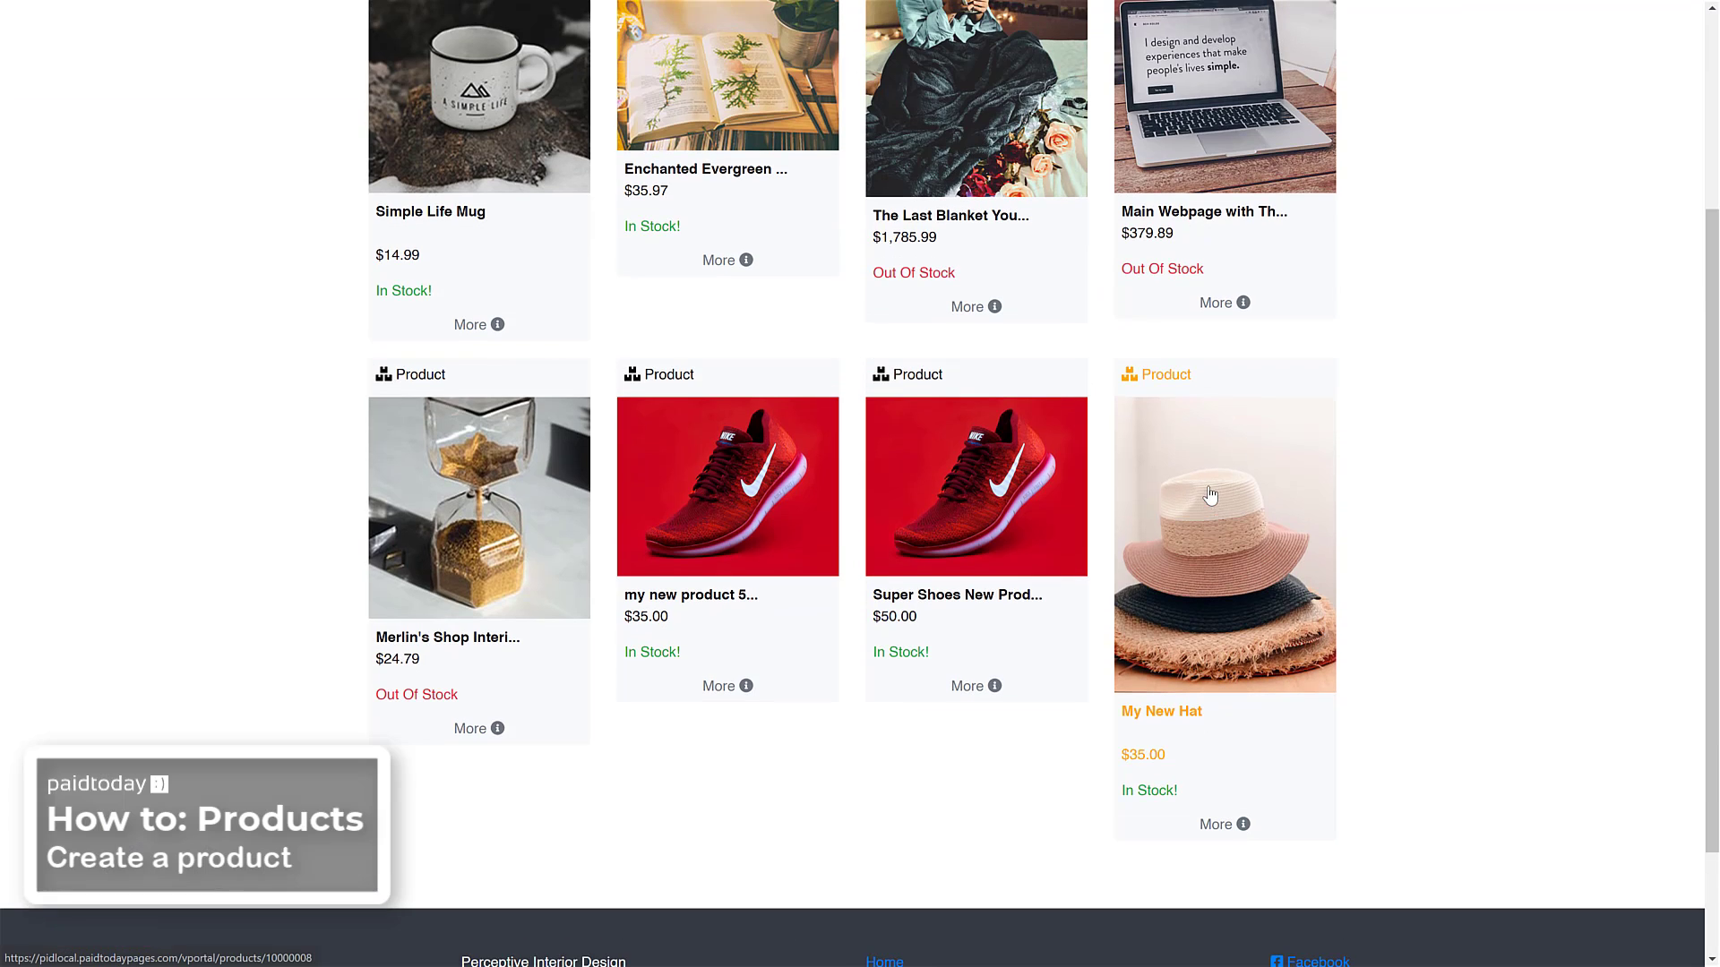
pyautogui.scroll(4, 1186, 582)
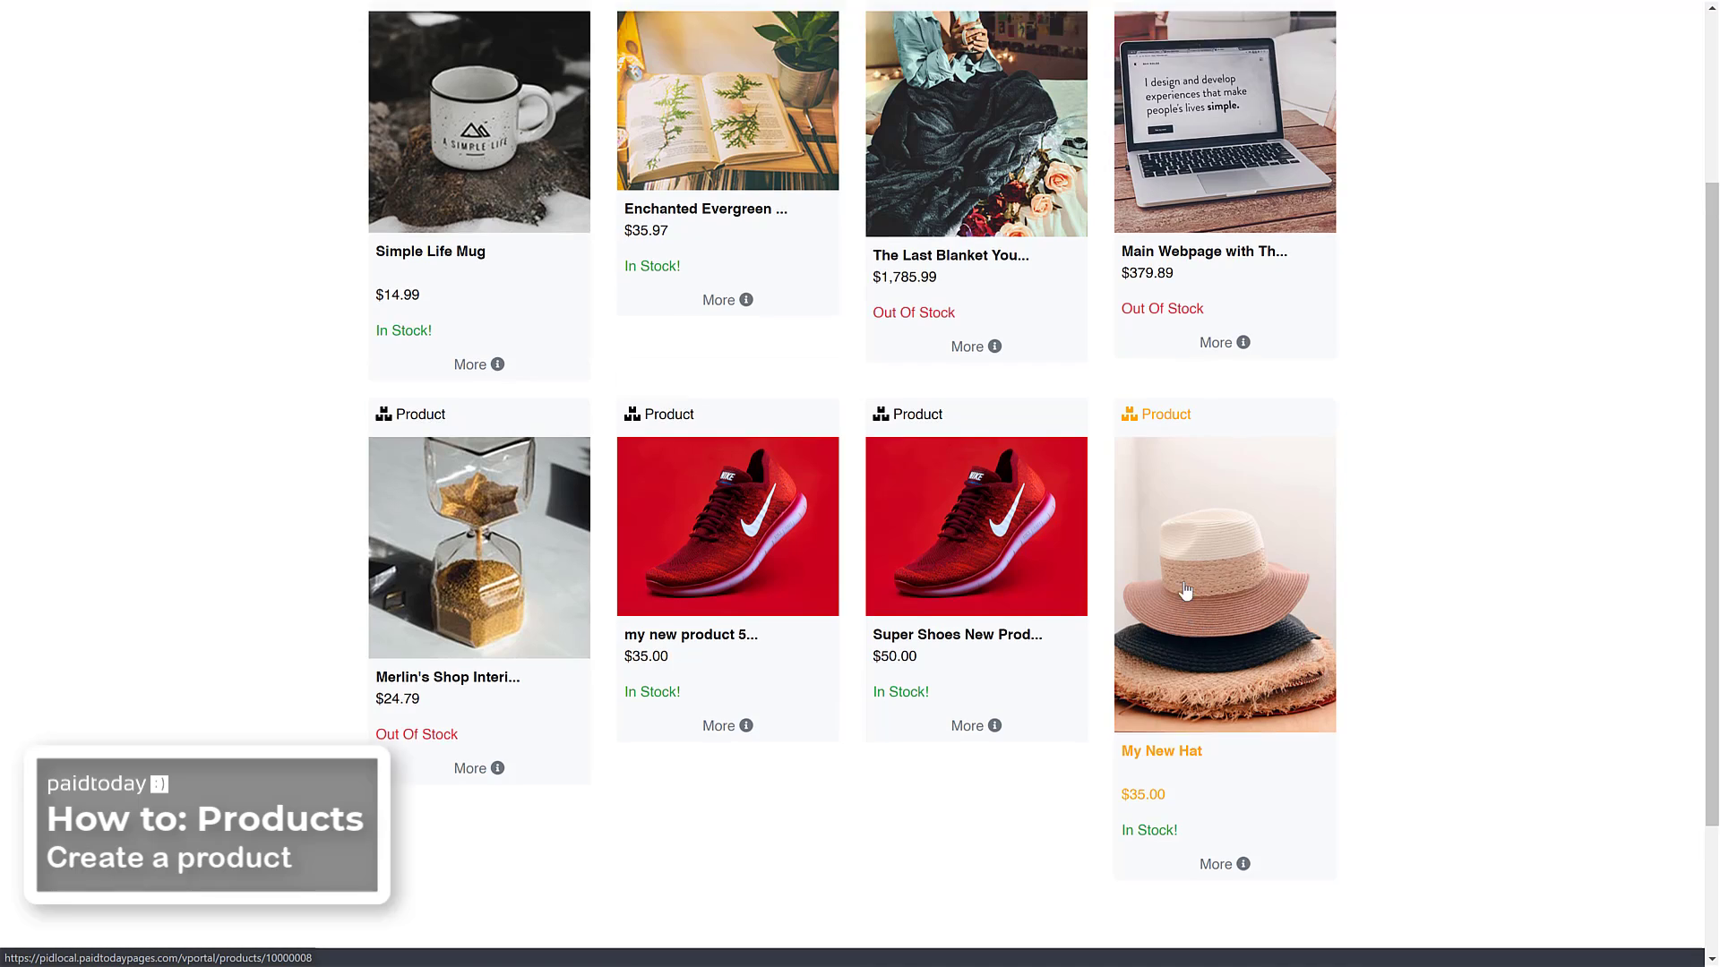
pyautogui.scroll(-4, 1187, 592)
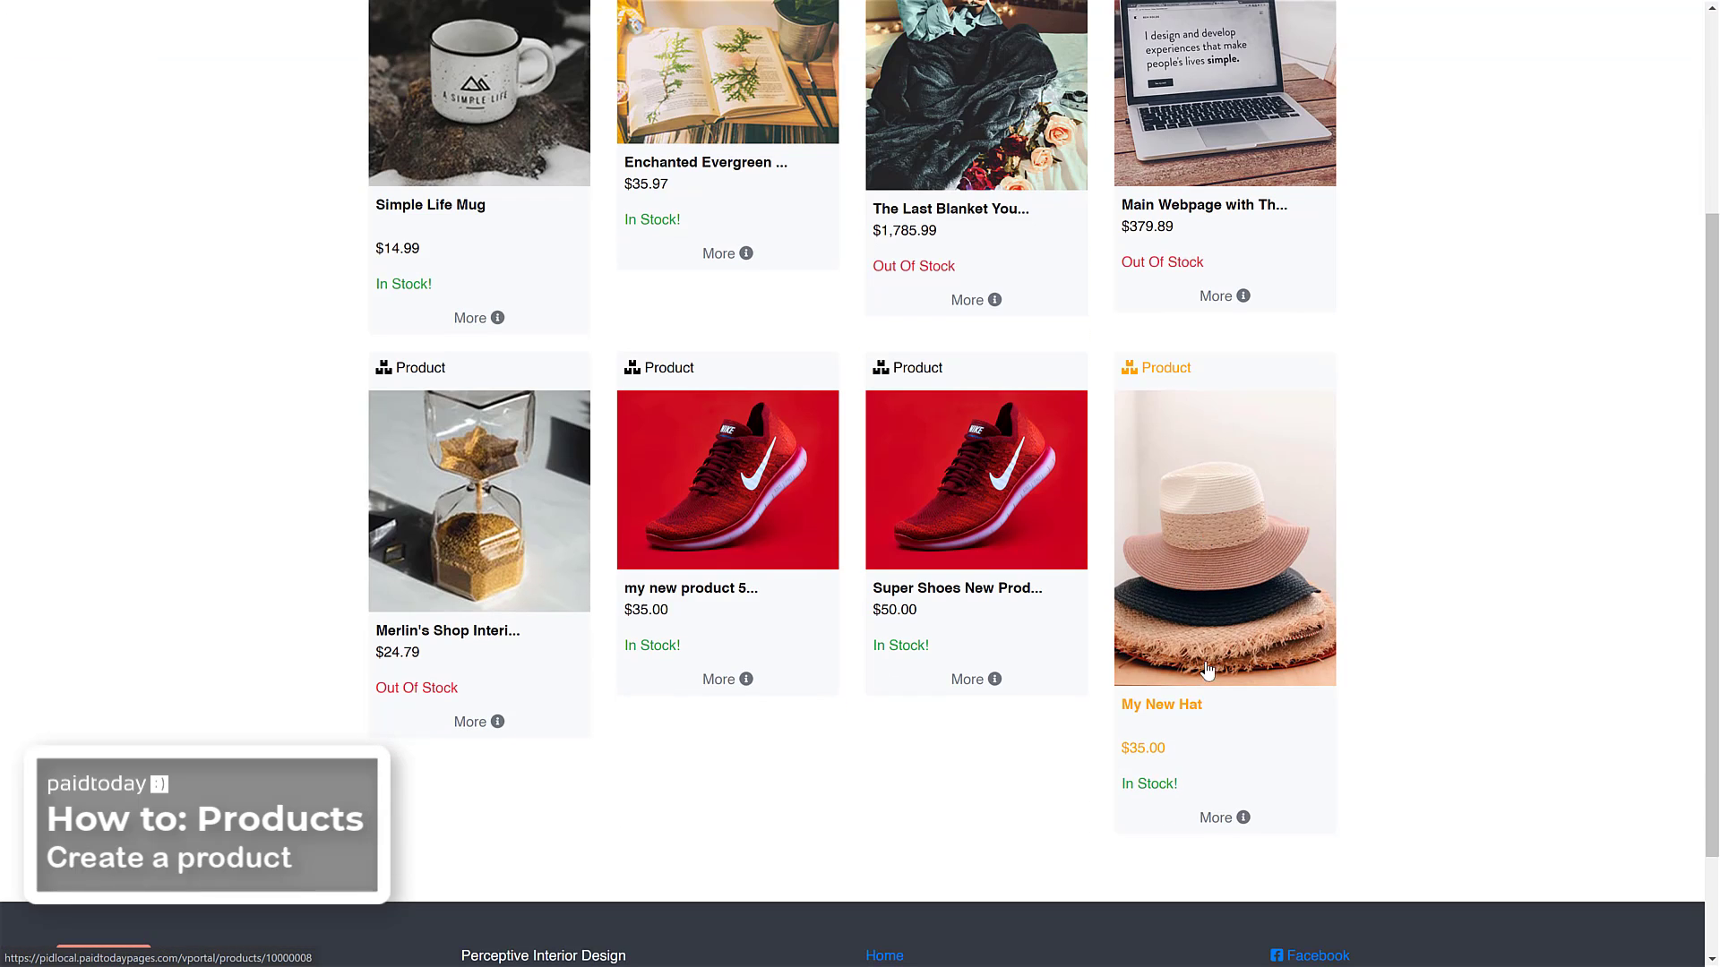
pyautogui.click(1200, 605)
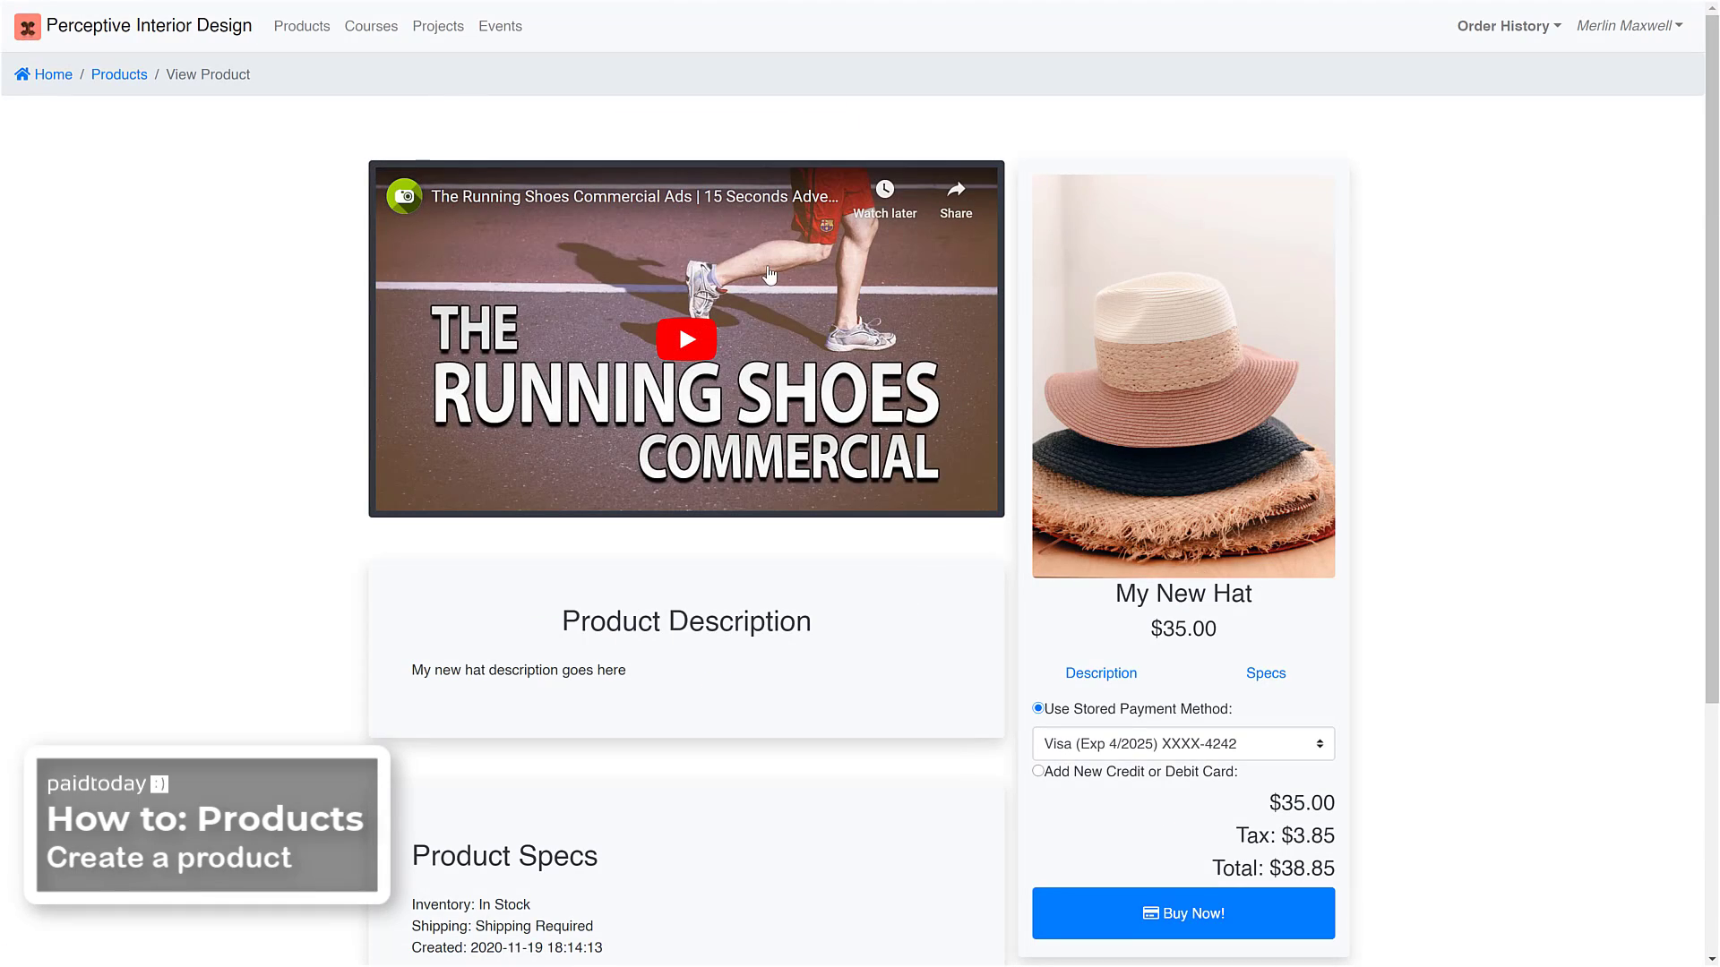
# Play and pause the hat's sales video, and review the product description and specs
pyautogui.click(698, 342)
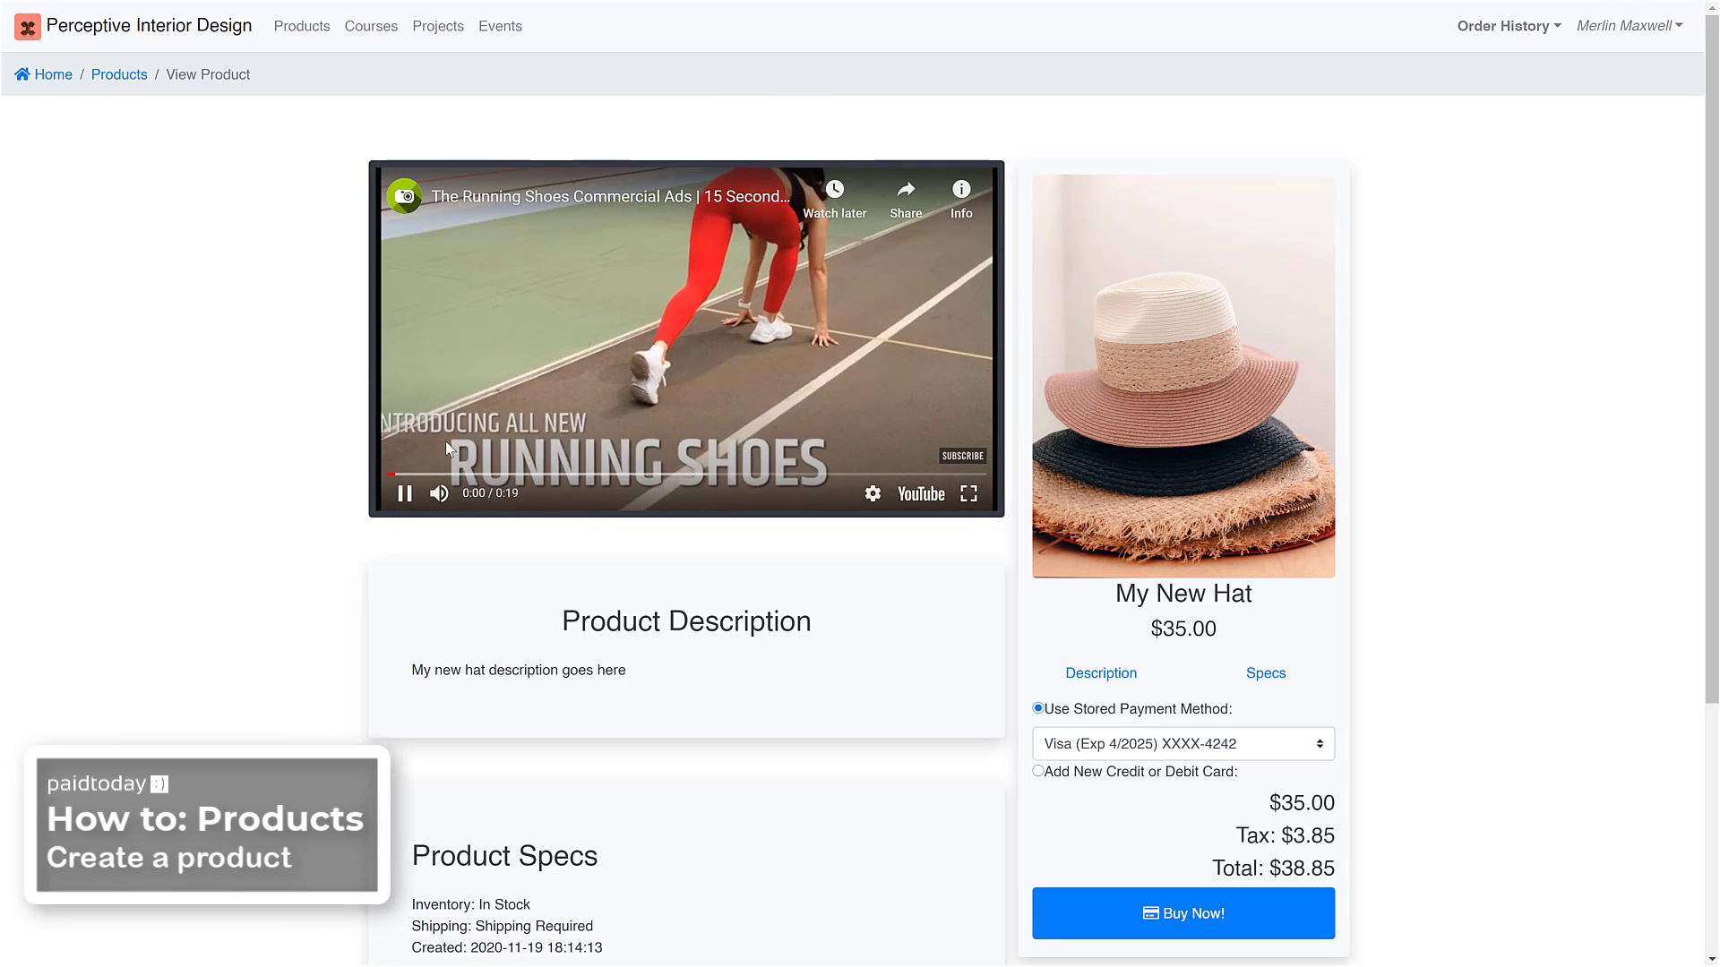
pyautogui.click(406, 499)
pyautogui.scroll(-3, 591, 541)
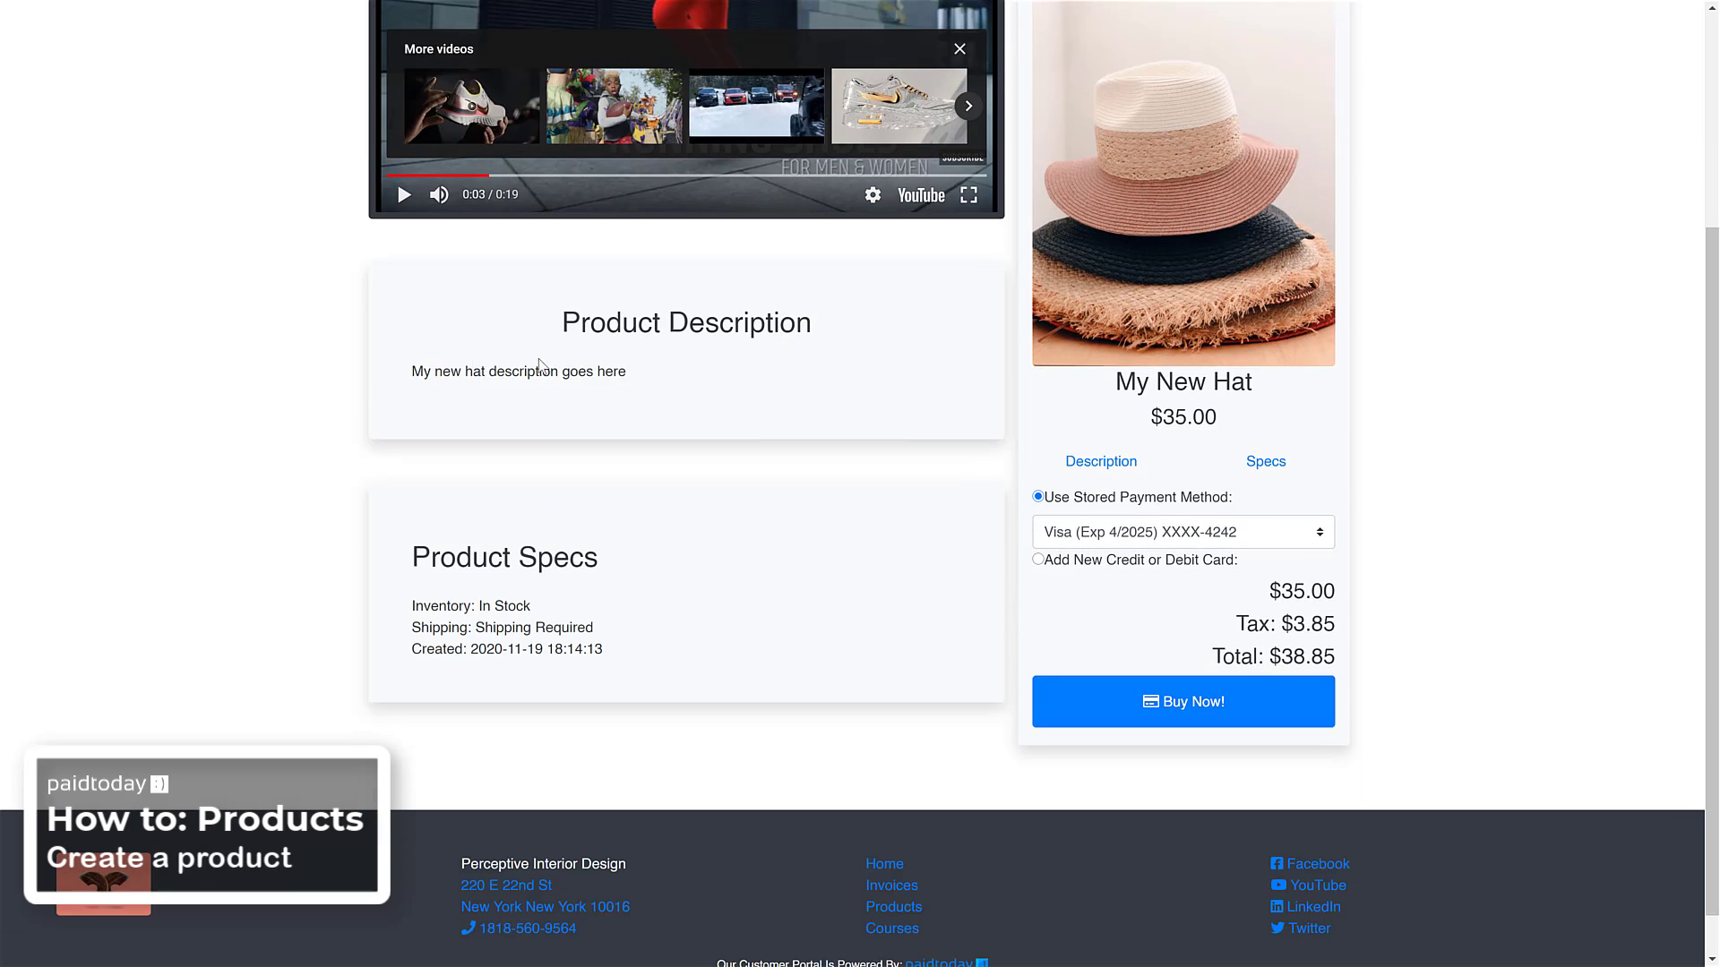
pyautogui.scroll(-1, 573, 422)
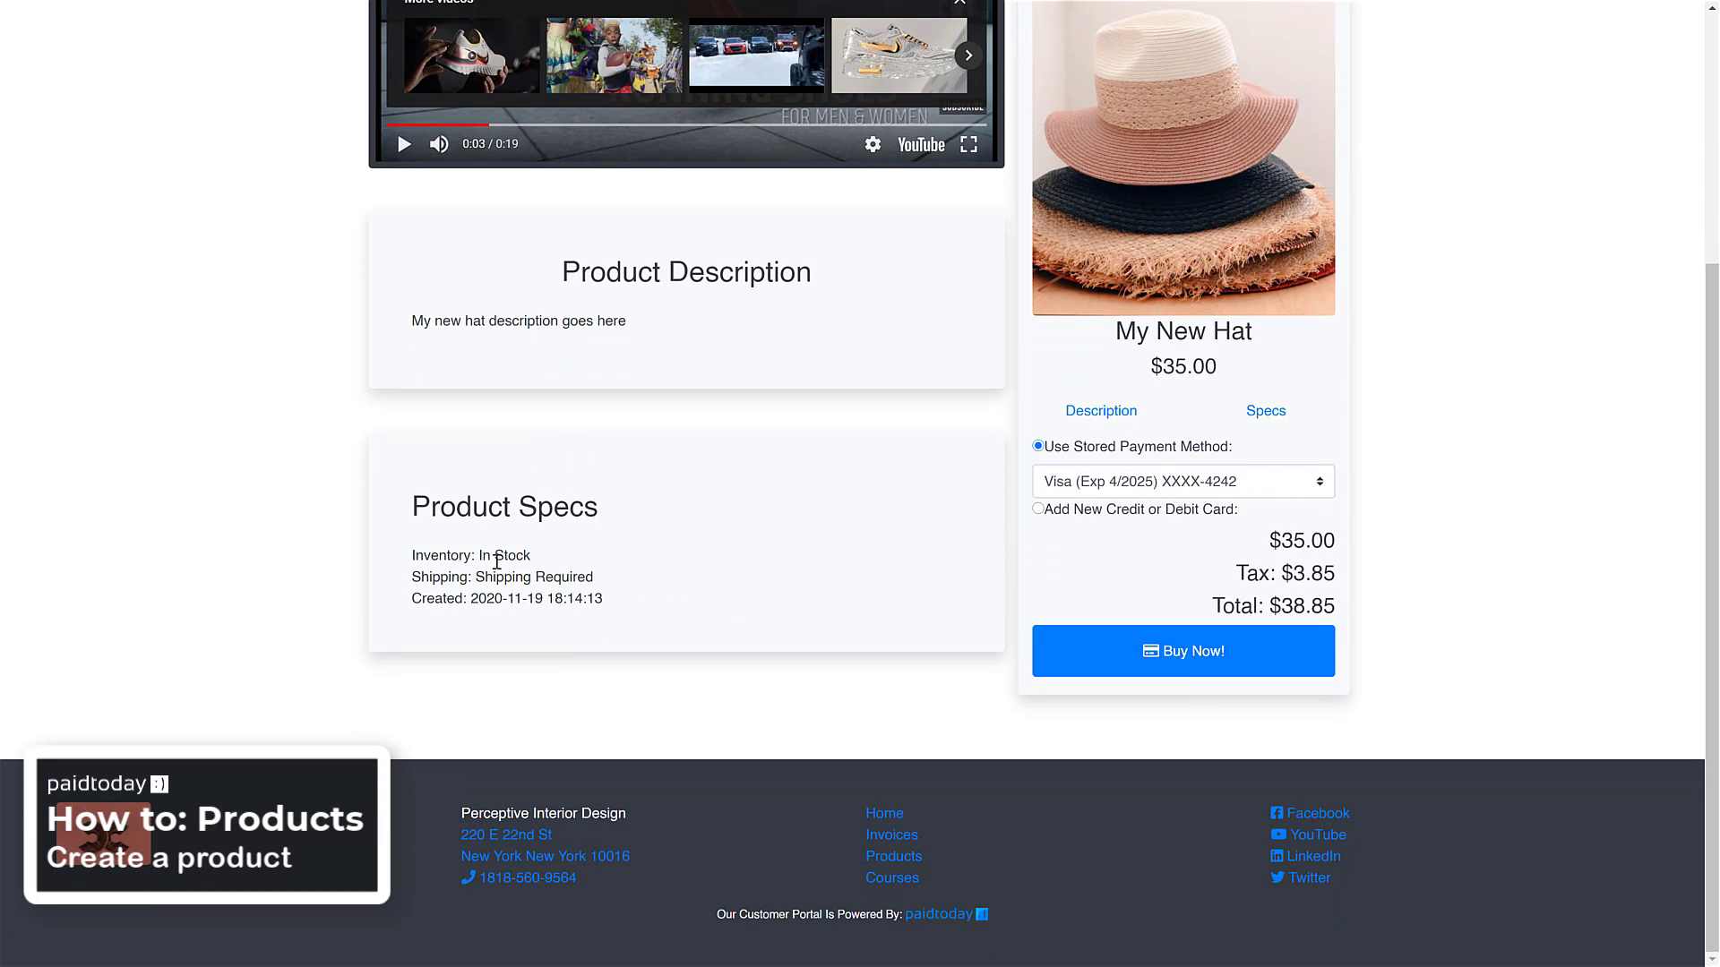
# Buy My New Hat with the stored Visa payment method and view the purchase receipt
pyautogui.scroll(4, 960, 490)
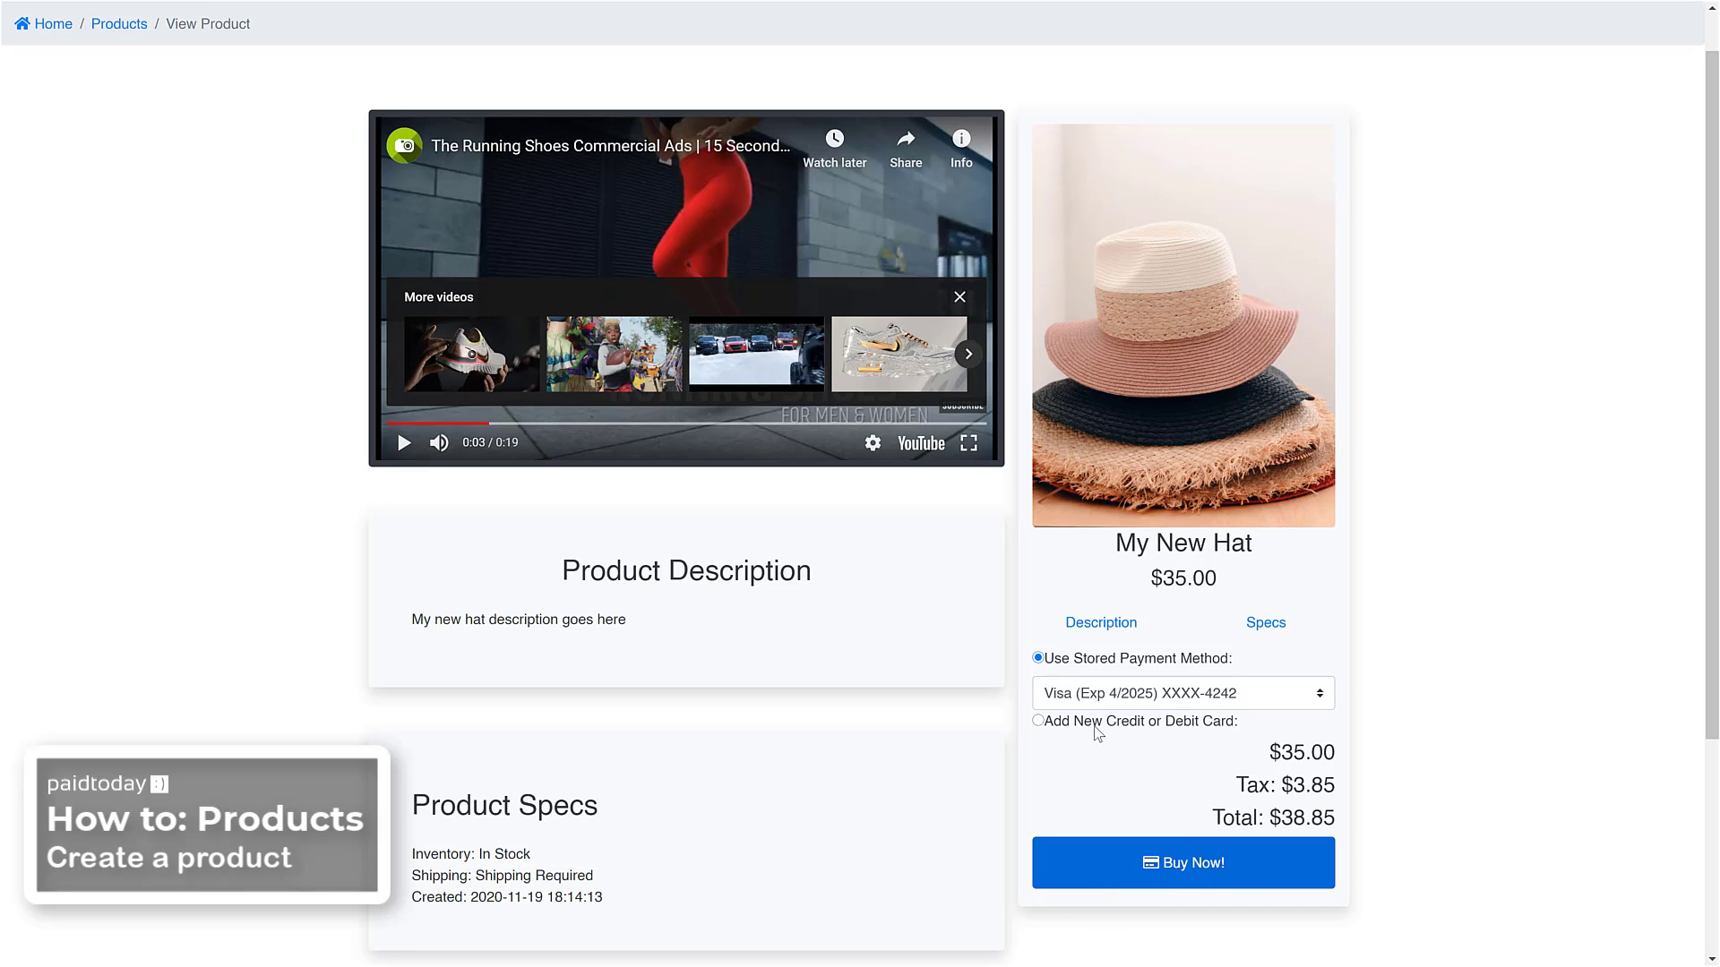
pyautogui.click(1176, 866)
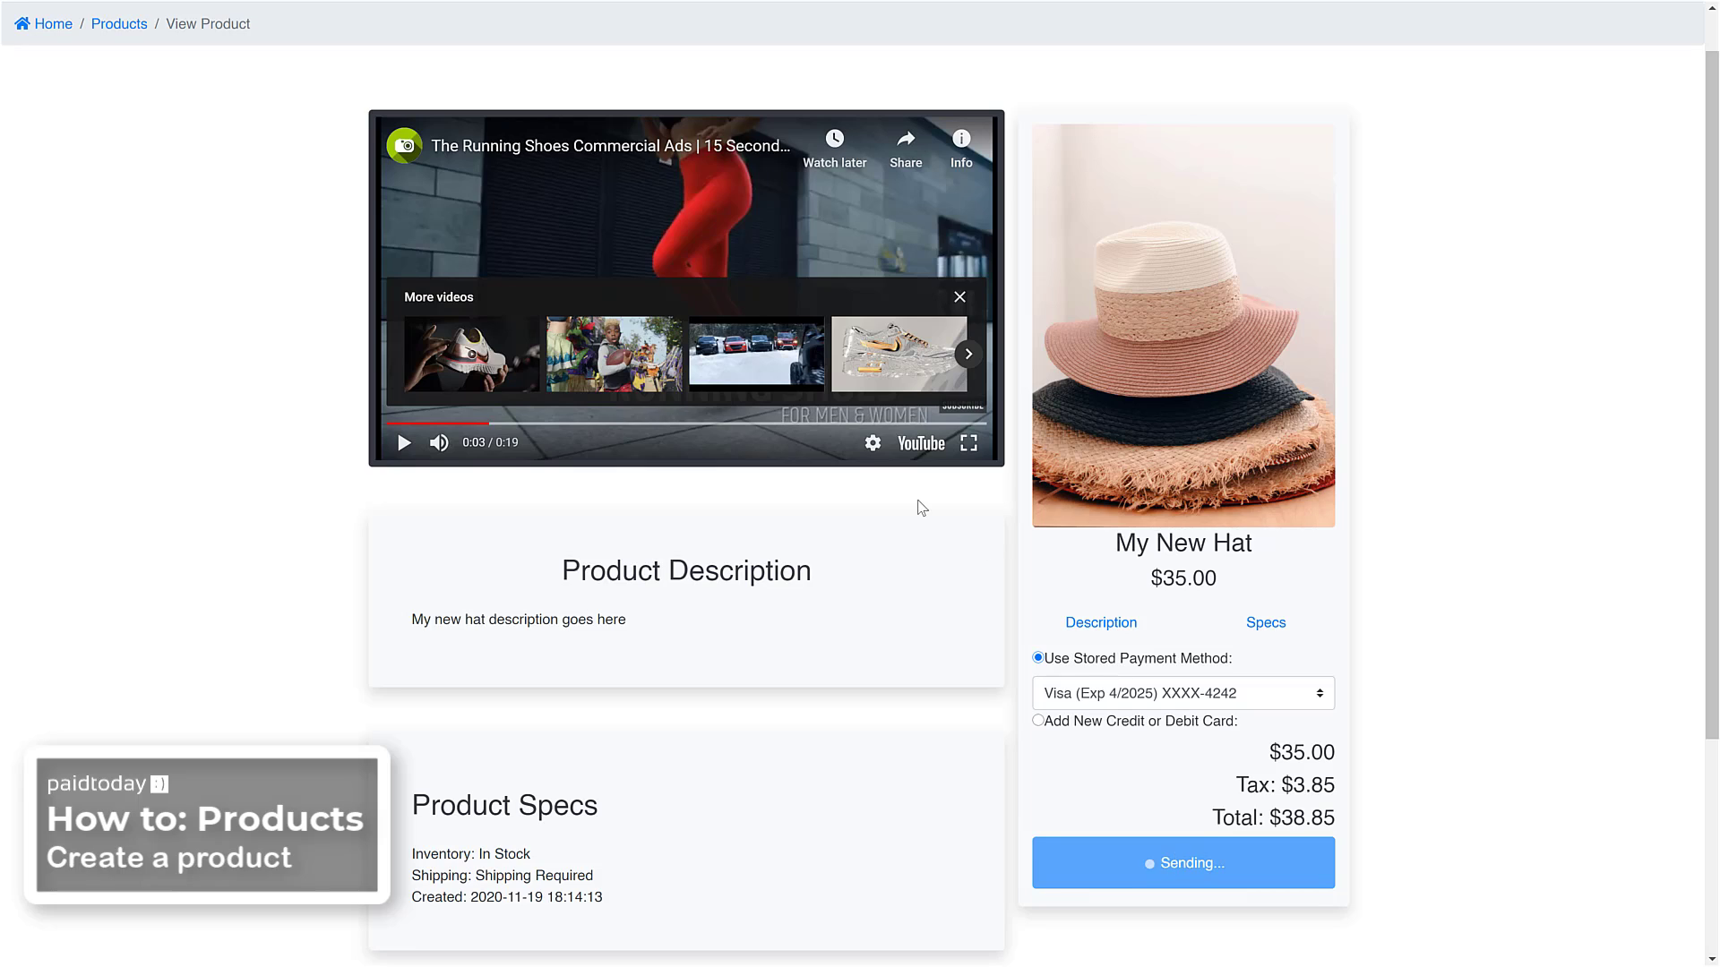
pyautogui.scroll(-3, 916, 498)
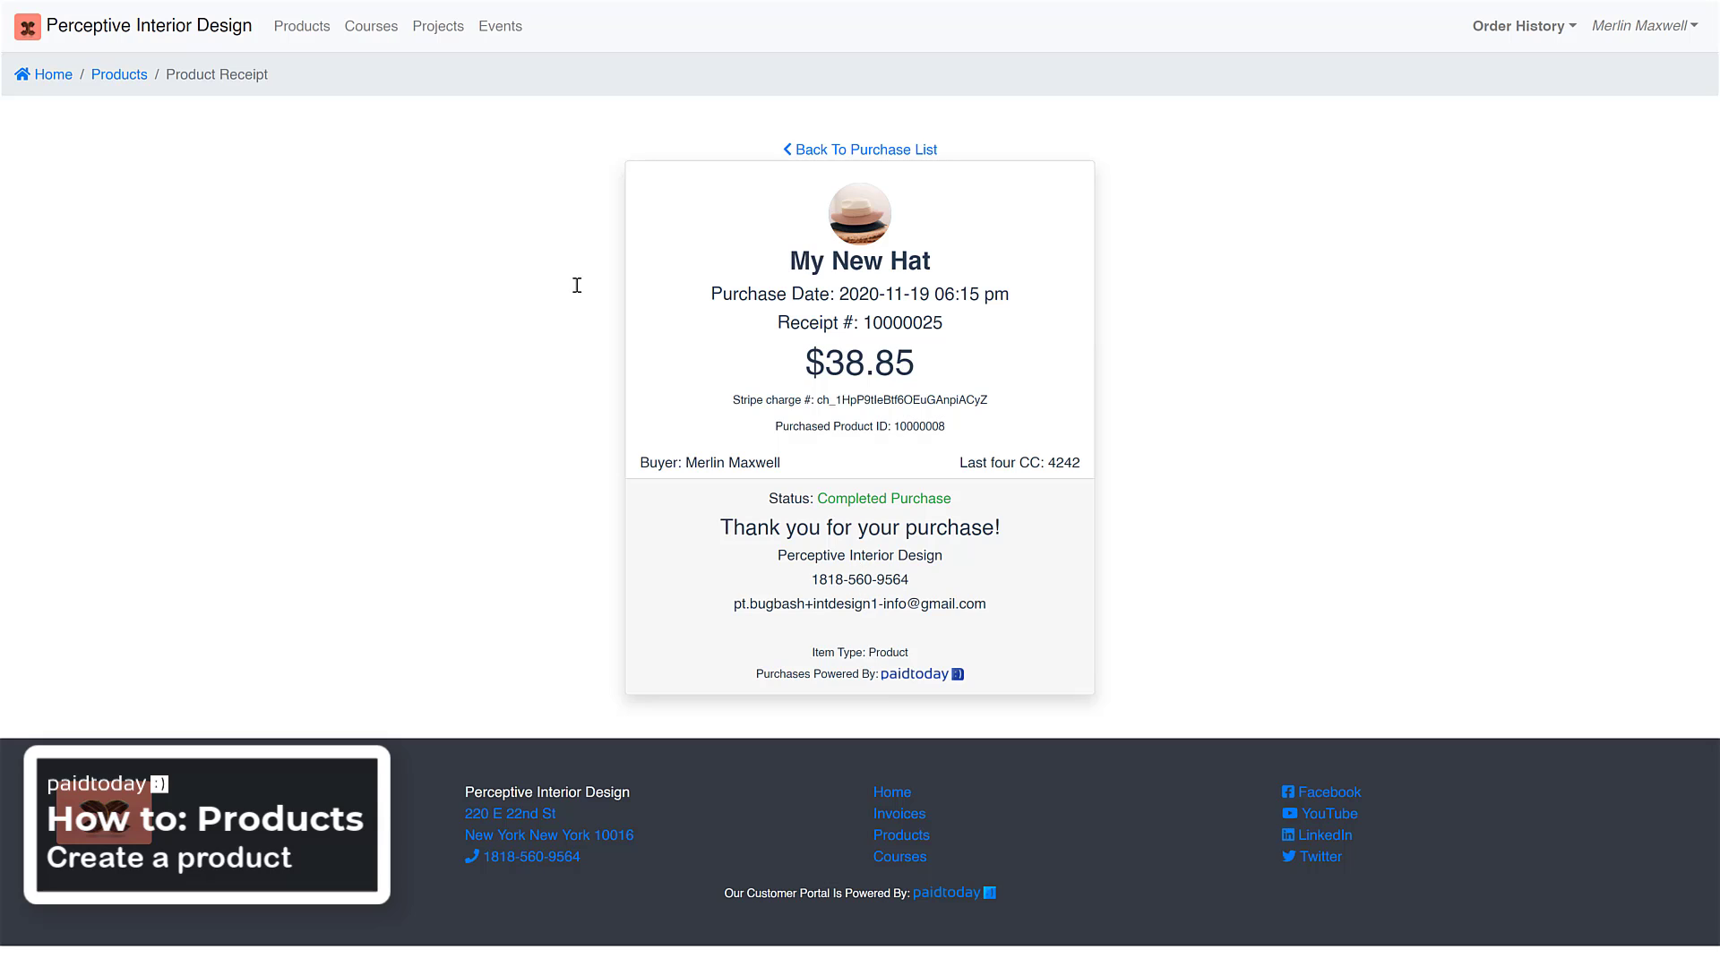
# Open the customer's owned products from the order history and look for My New Hat among them
pyautogui.click(1599, 28)
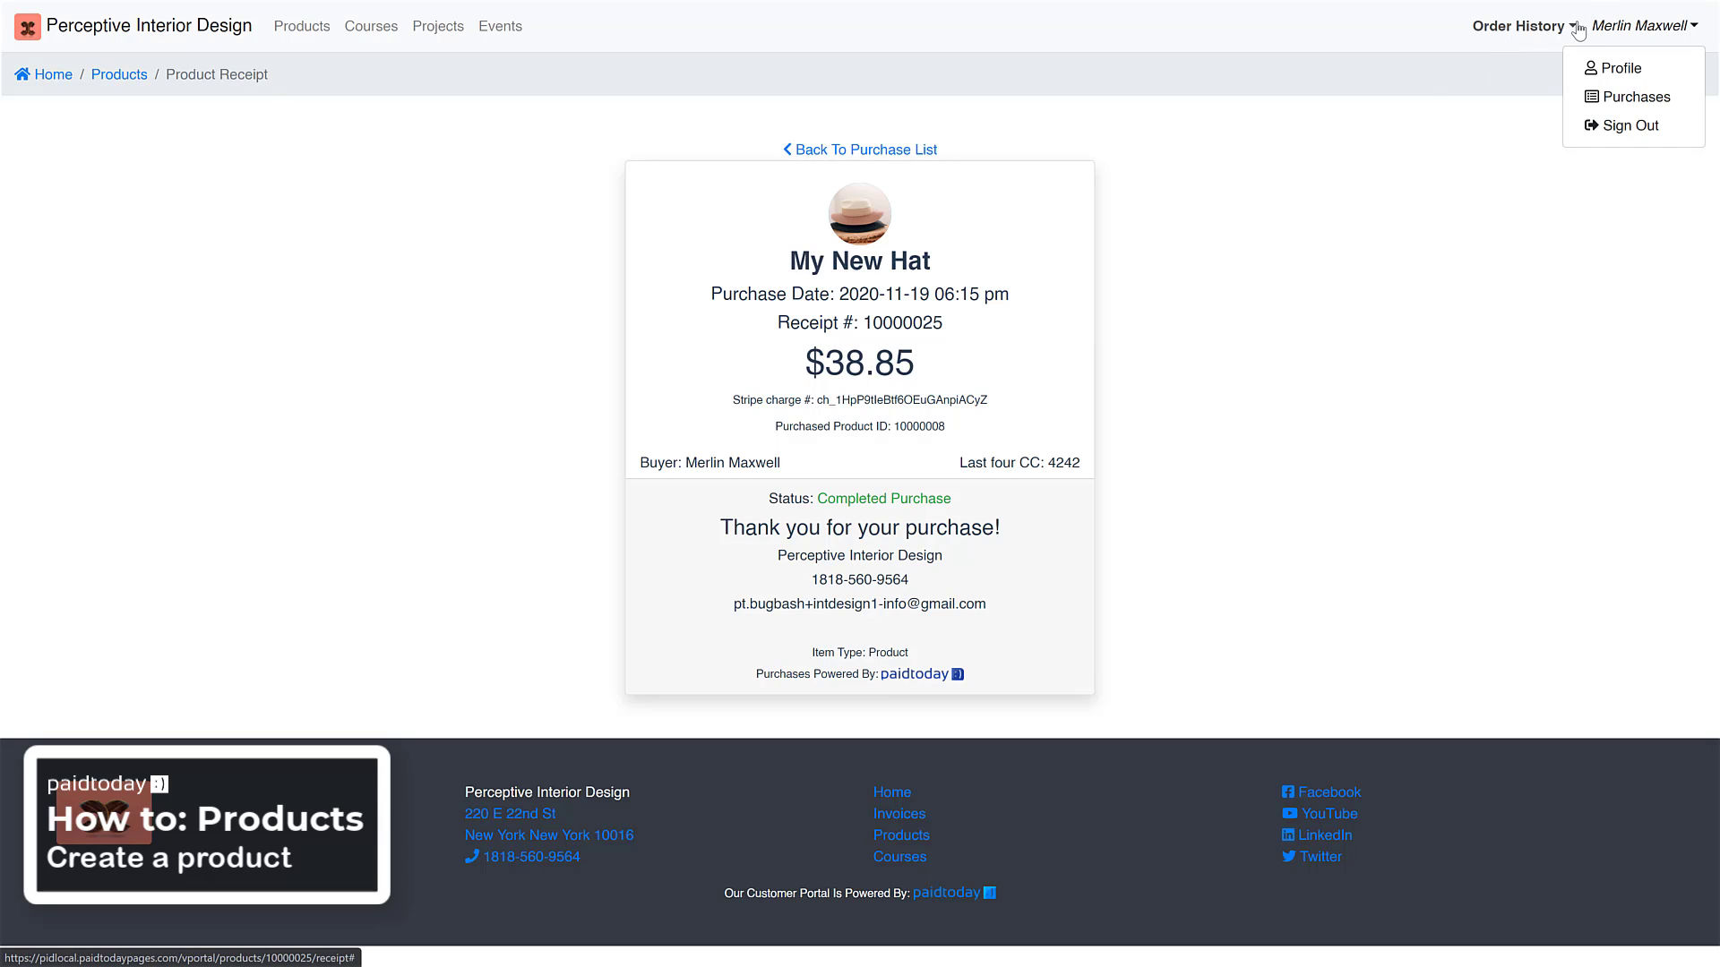
pyautogui.click(1571, 31)
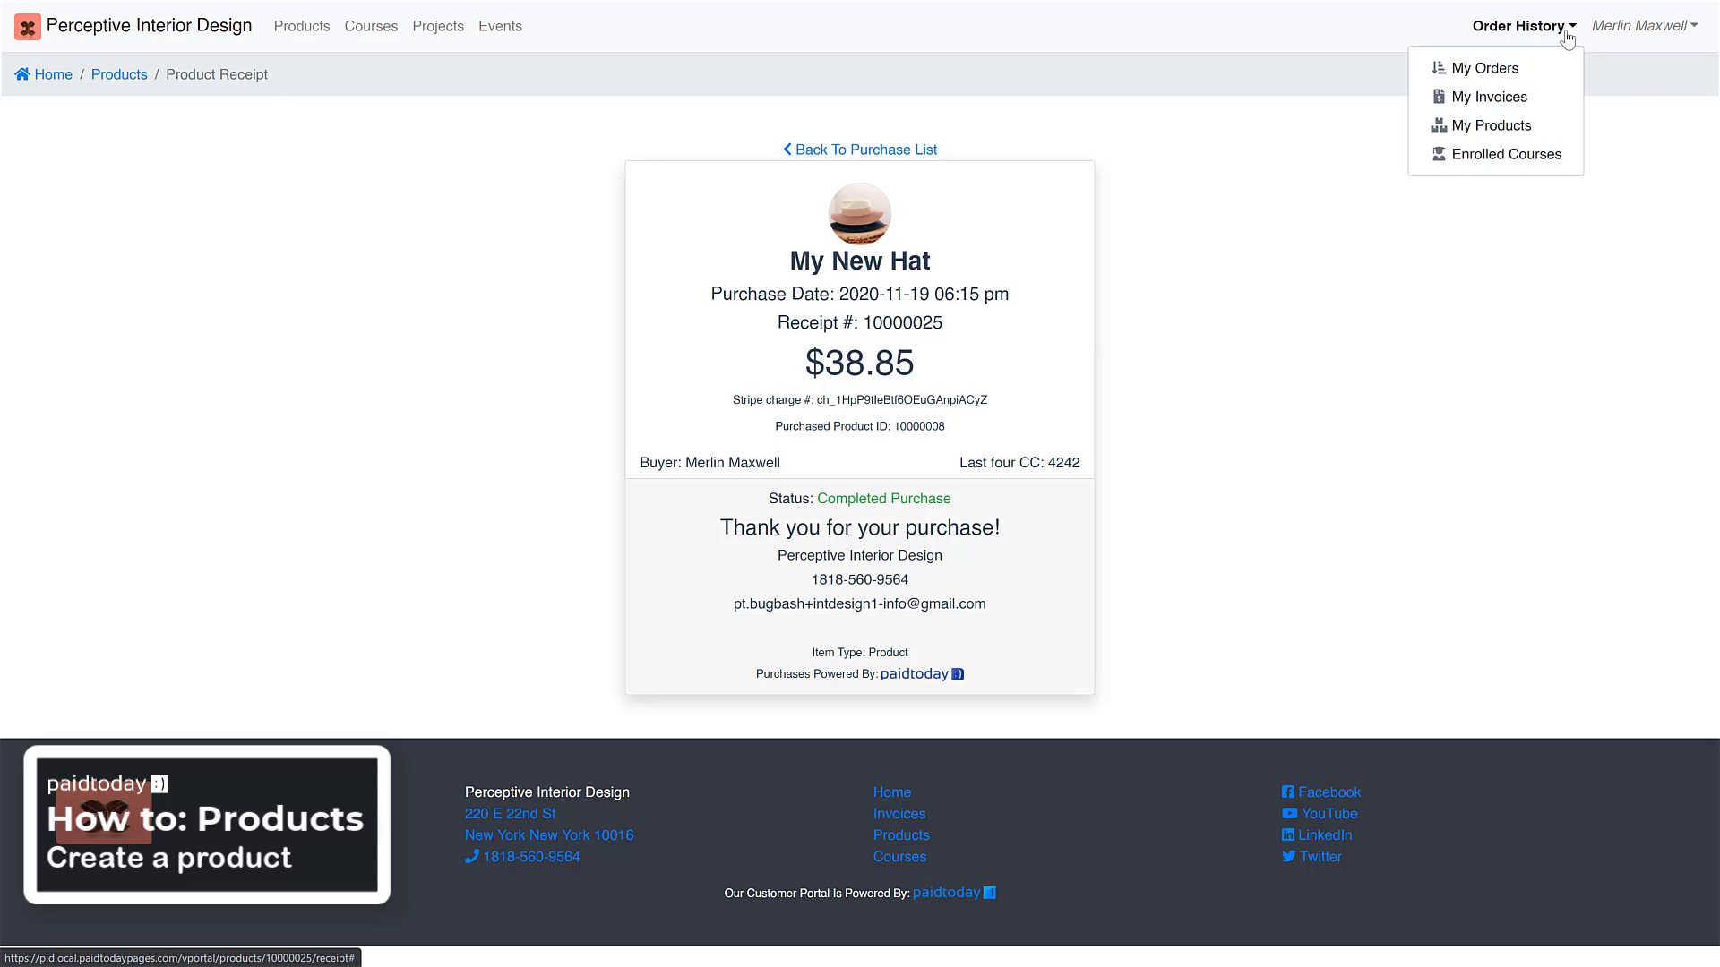
pyautogui.click(1497, 134)
pyautogui.scroll(-9, 782, 245)
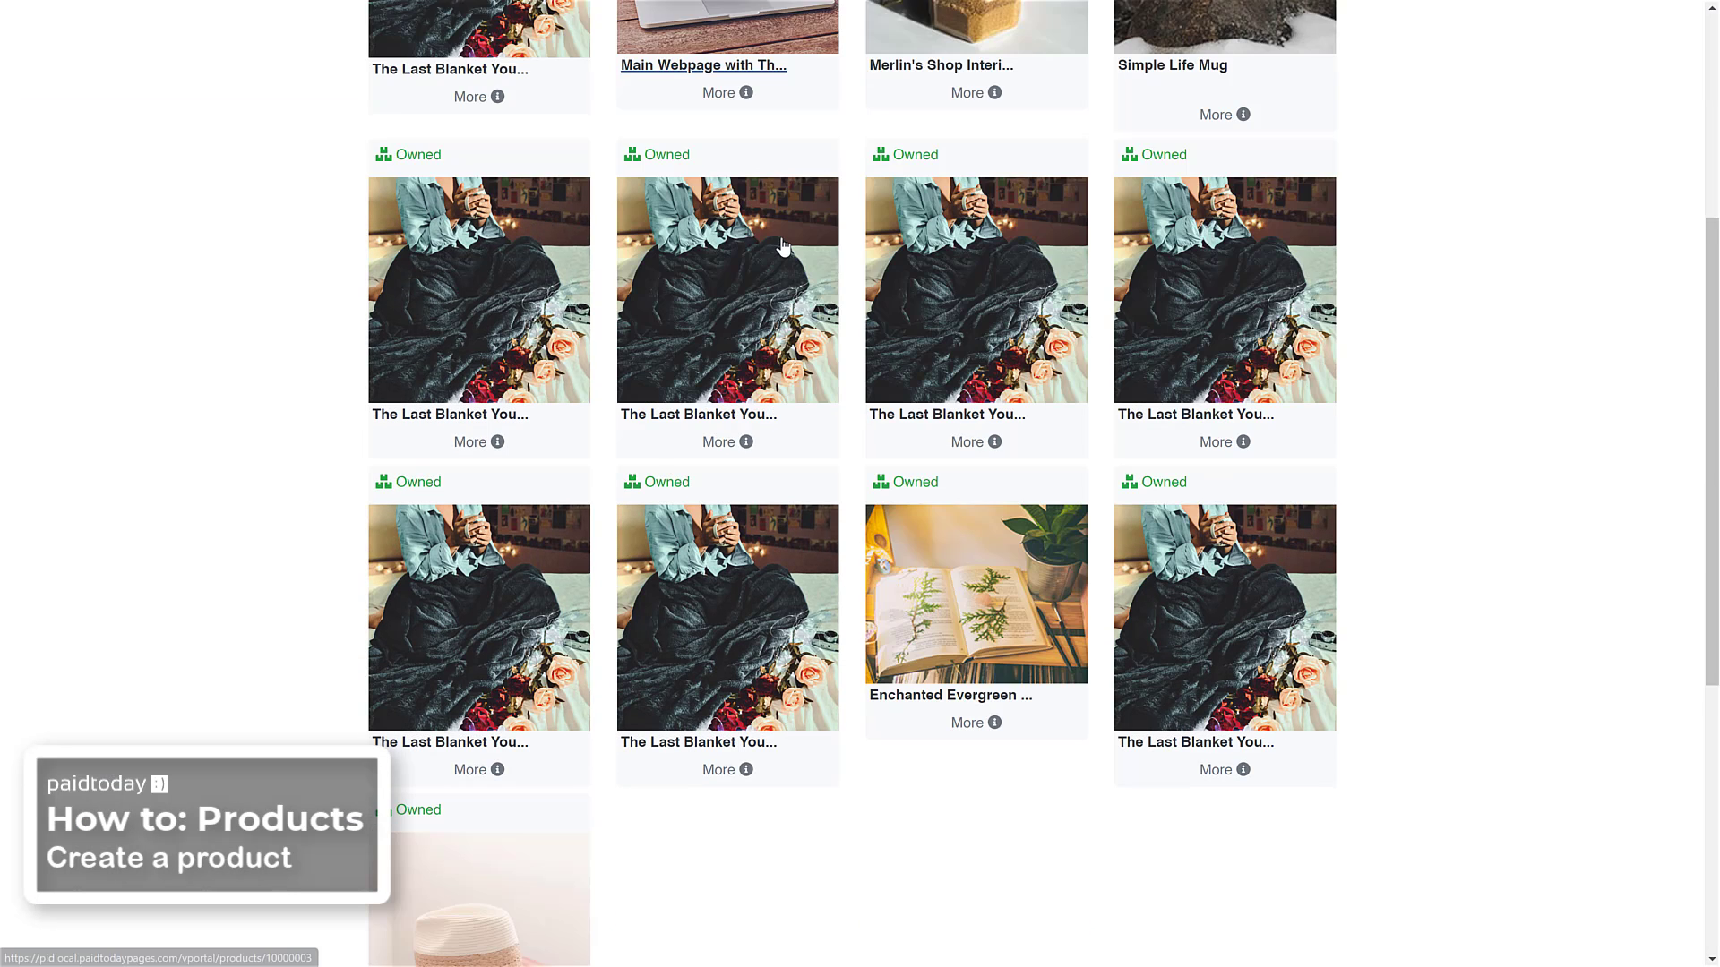
pyautogui.scroll(-3, 782, 245)
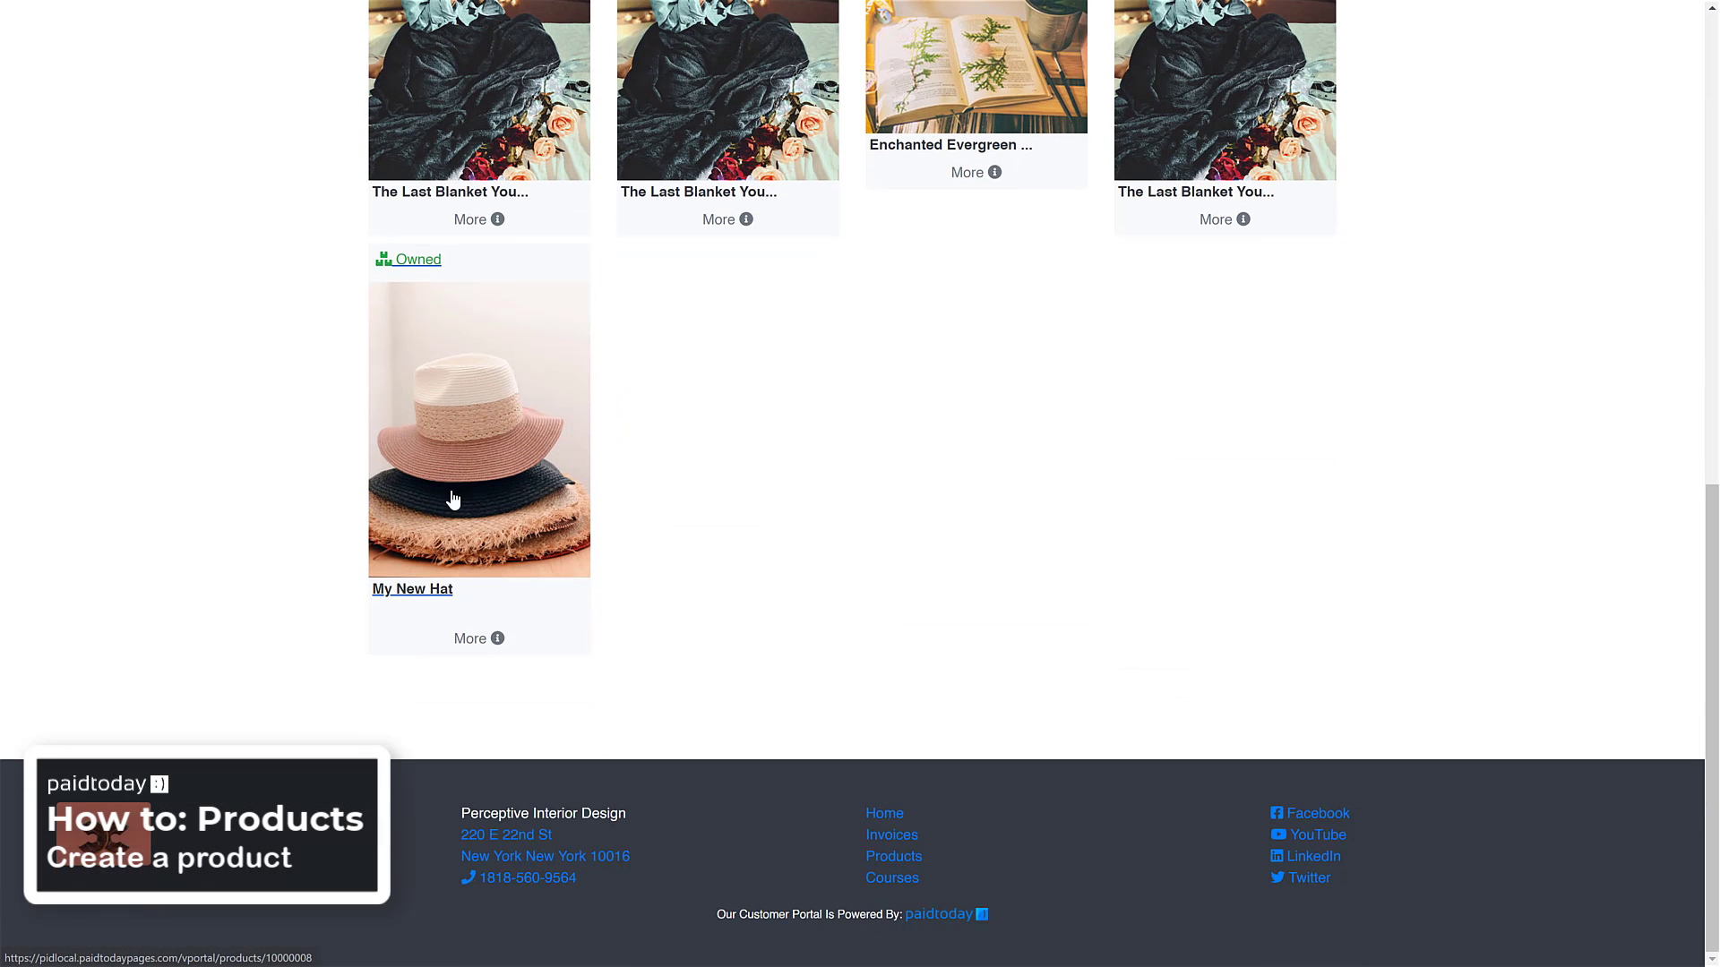
pyautogui.scroll(3, 456, 714)
pyautogui.scroll(7, 864, 561)
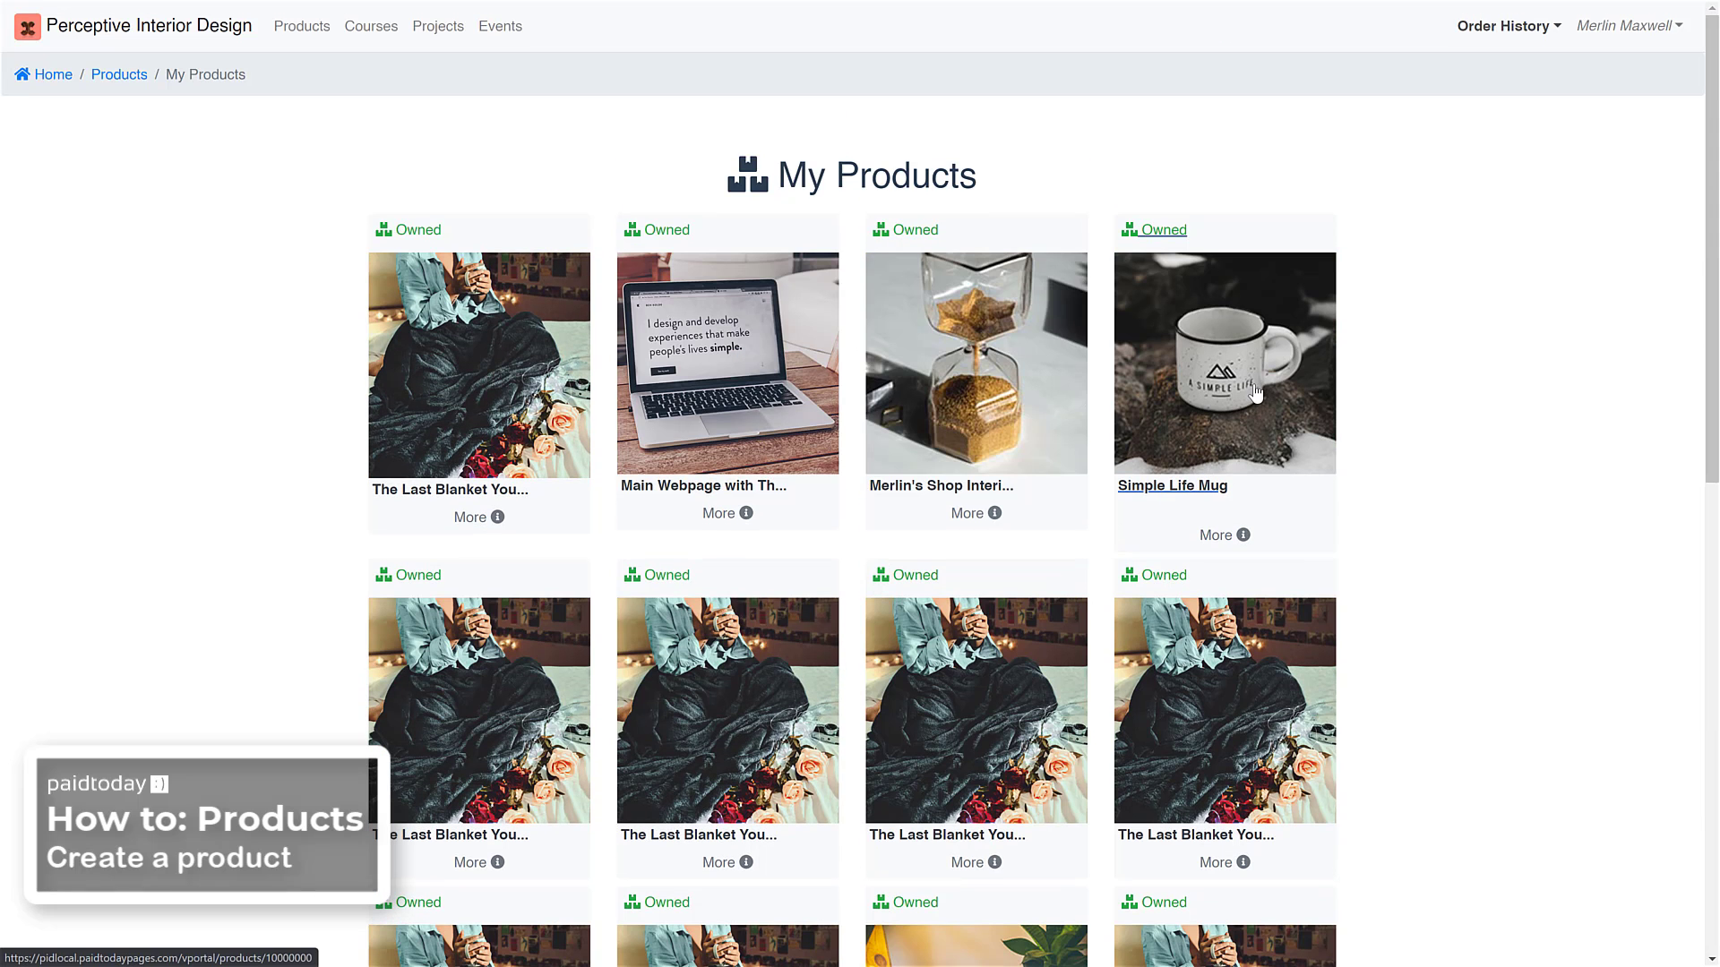
# Open the customer account's list of purchases
pyautogui.click(1655, 25)
pyautogui.click(1632, 96)
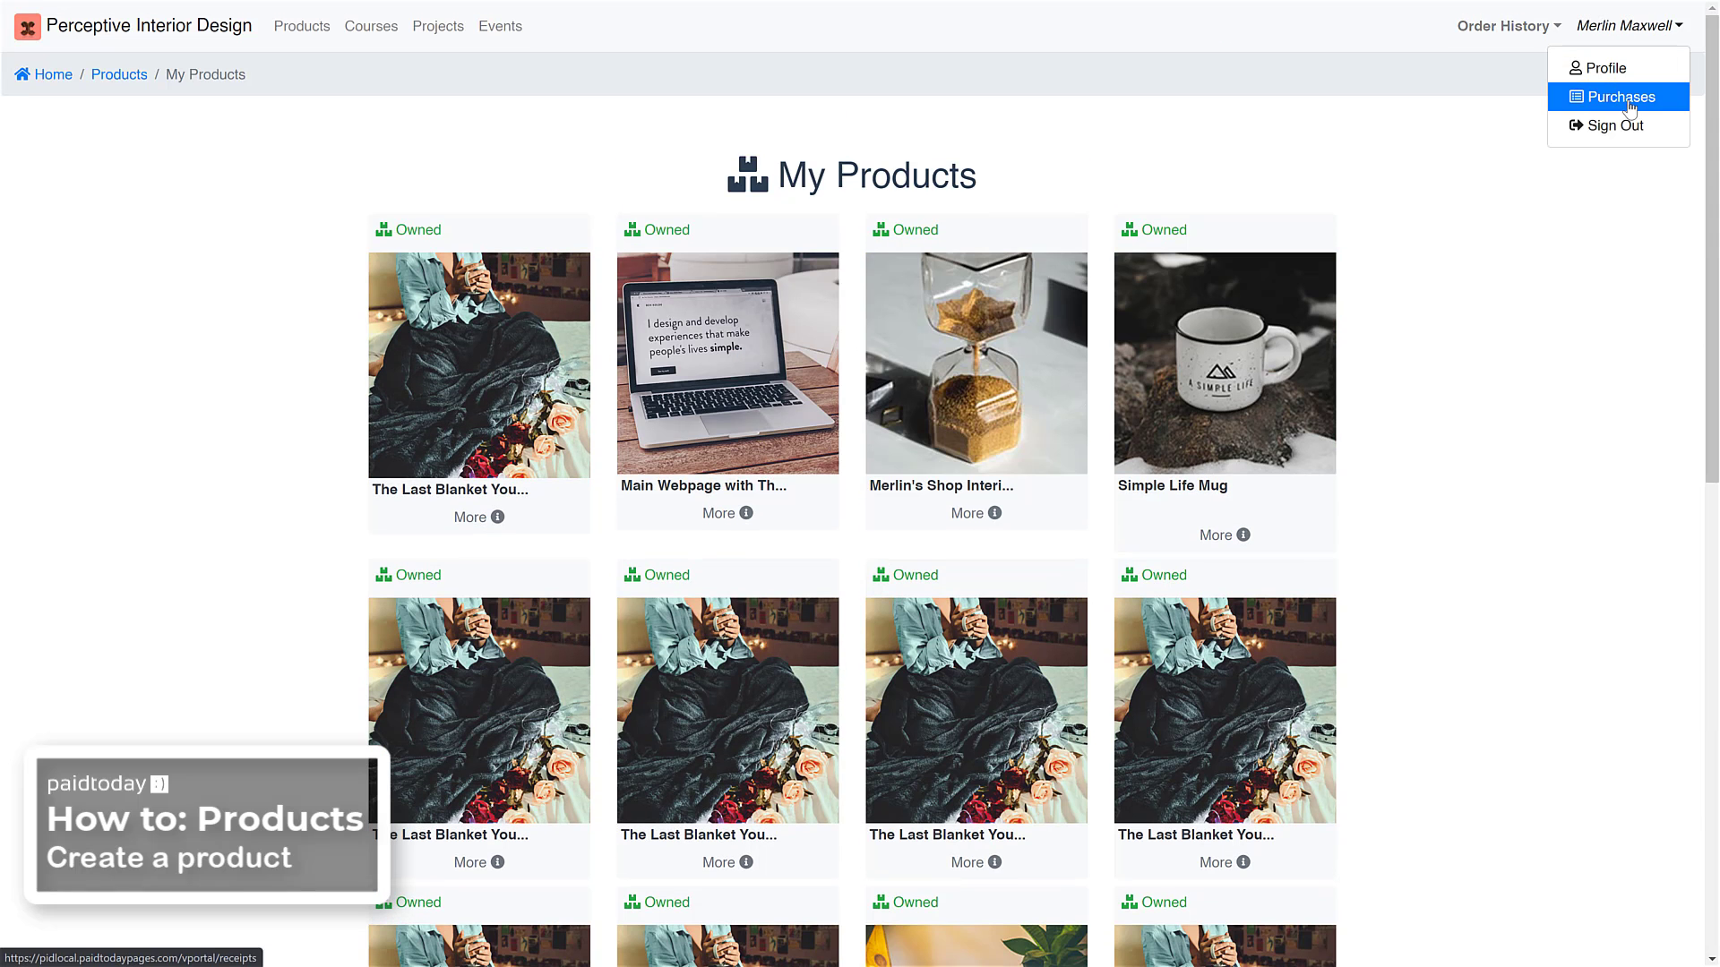